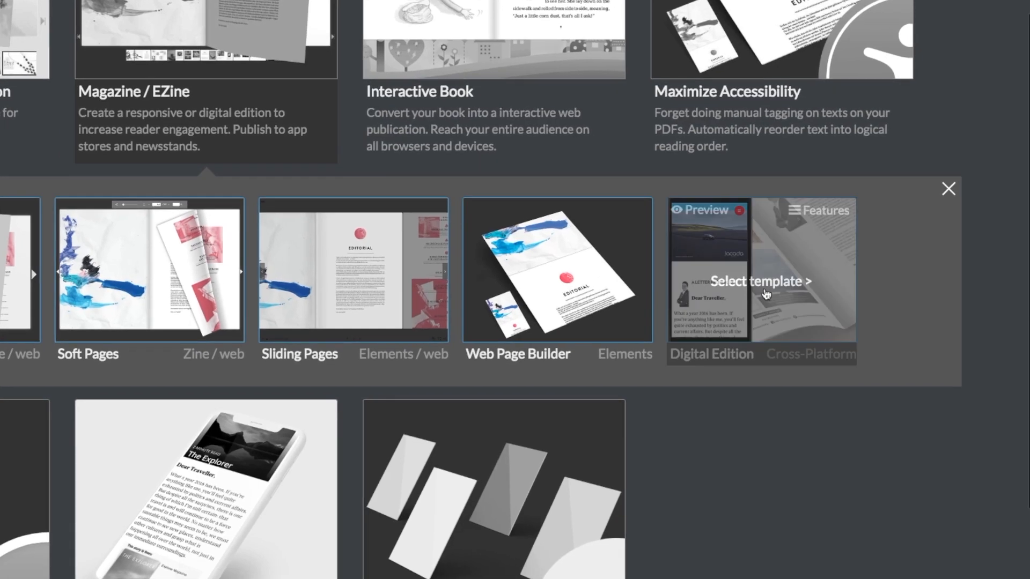
- Select the Digital Edition template, use the fonts in the PDF, and import 10 pages with the Optimized conversion profile
{"action": "left_click", "coordinate": [758, 285]}
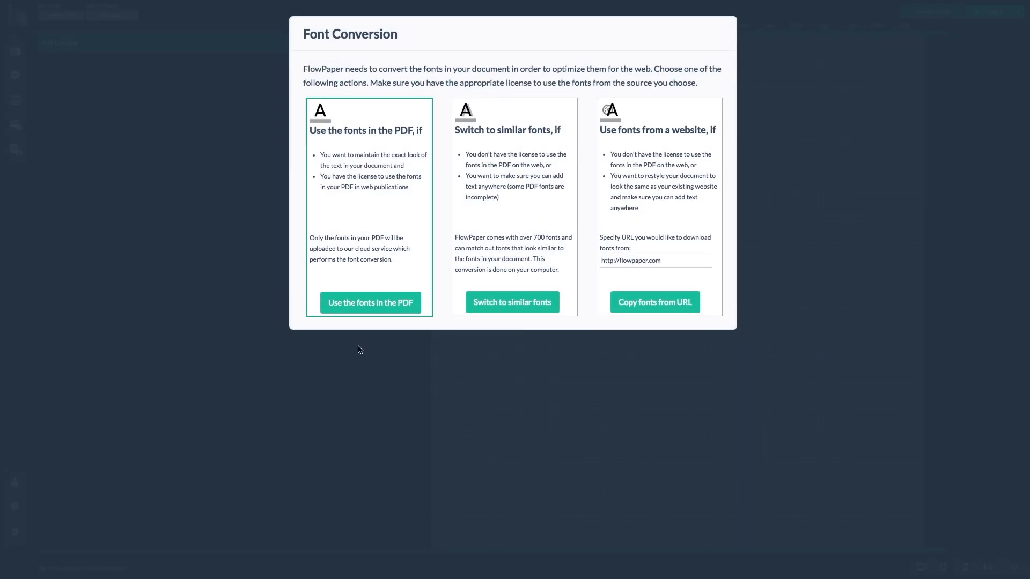
{"action": "left_click", "coordinate": [350, 307]}
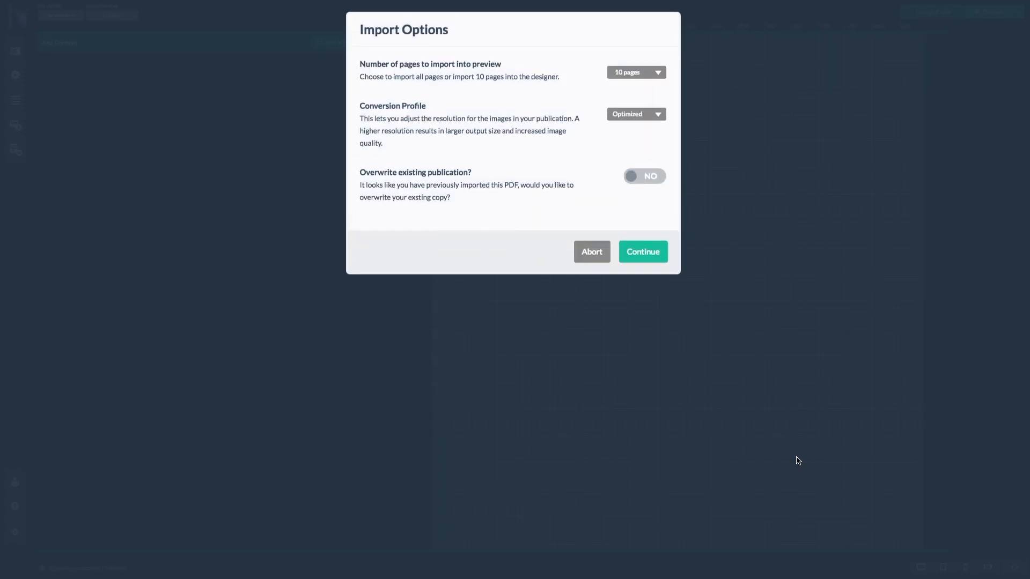
{"action": "left_click", "coordinate": [646, 258]}
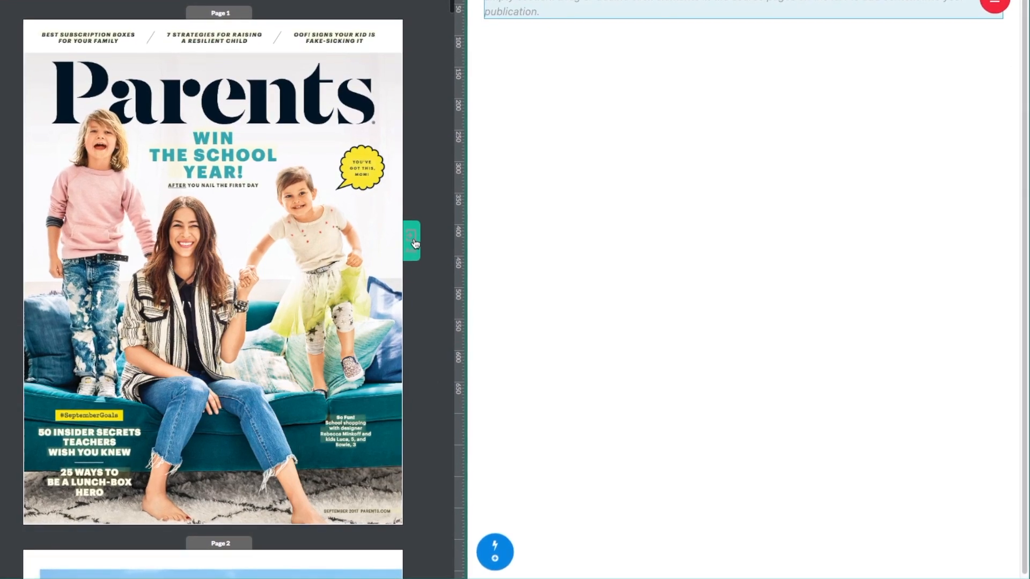
- Append page 1, the Parents cover, to the end of the publication with the Adaptive Layout
{"action": "left_click", "coordinate": [412, 239]}
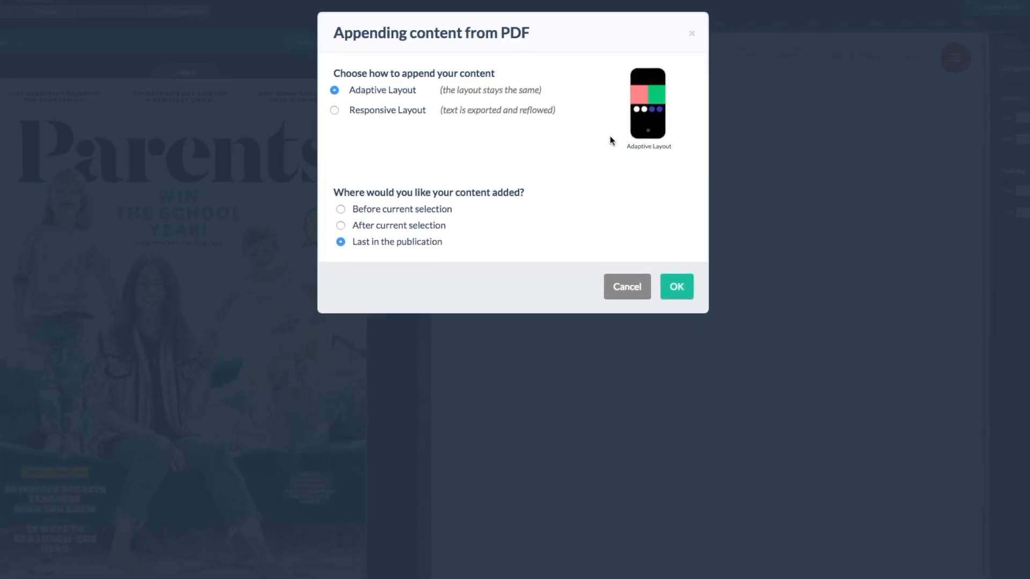
{"action": "left_click", "coordinate": [677, 291]}
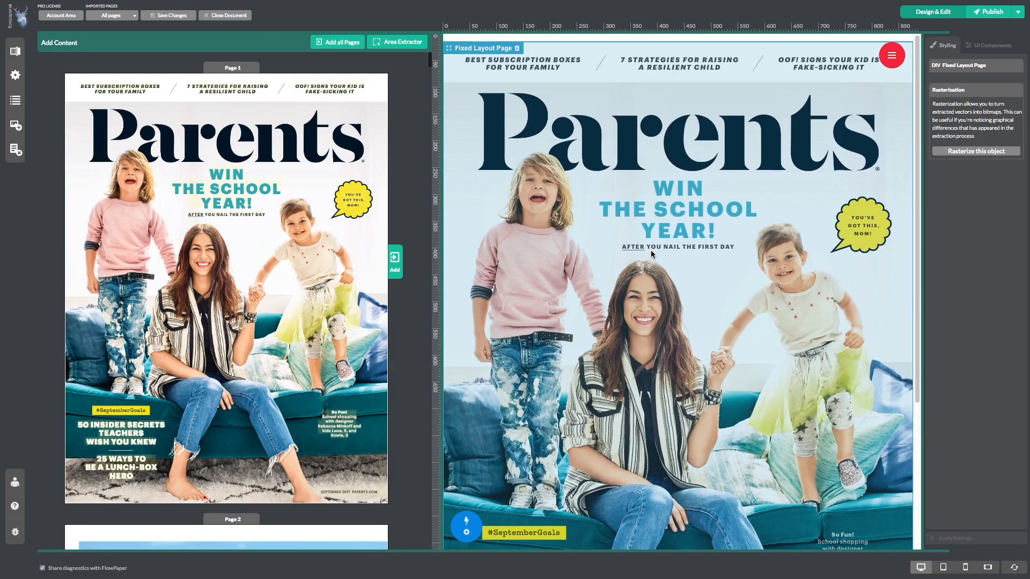
{"action": "left_click_drag", "start_coordinate": [915, 240], "coordinate": [915, 261]}
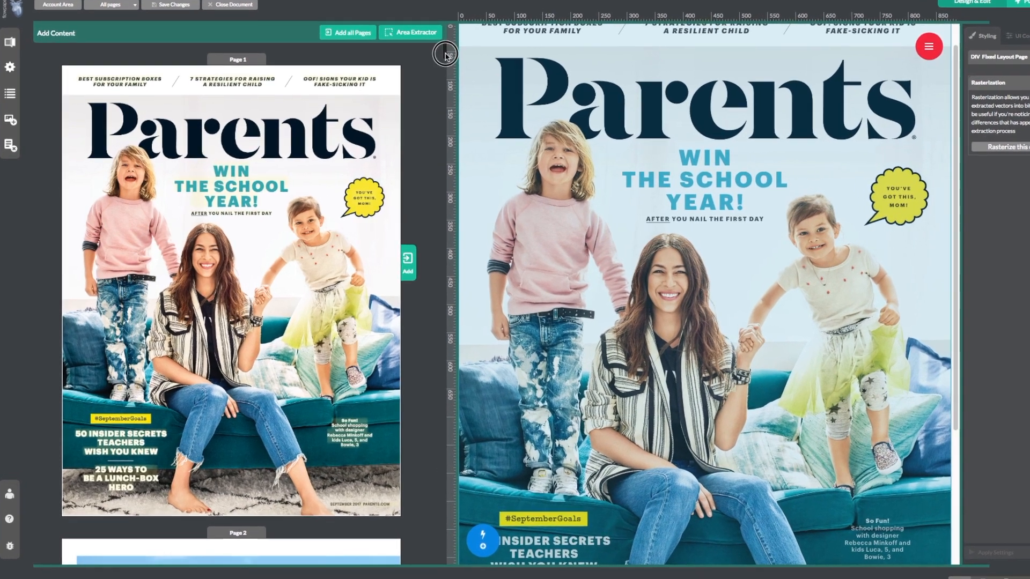
- Append page 4, the Maybelline advertisement, as the last item in the publication using the Adaptive Layout
{"action": "left_click_drag", "start_coordinate": [446, 55], "coordinate": [480, 76]}
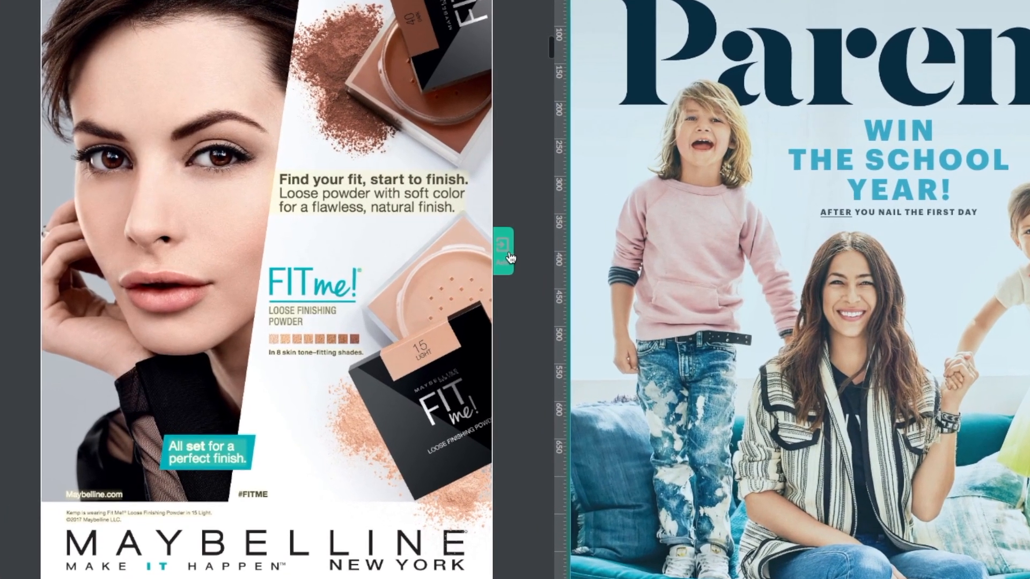
{"action": "left_click", "coordinate": [508, 256]}
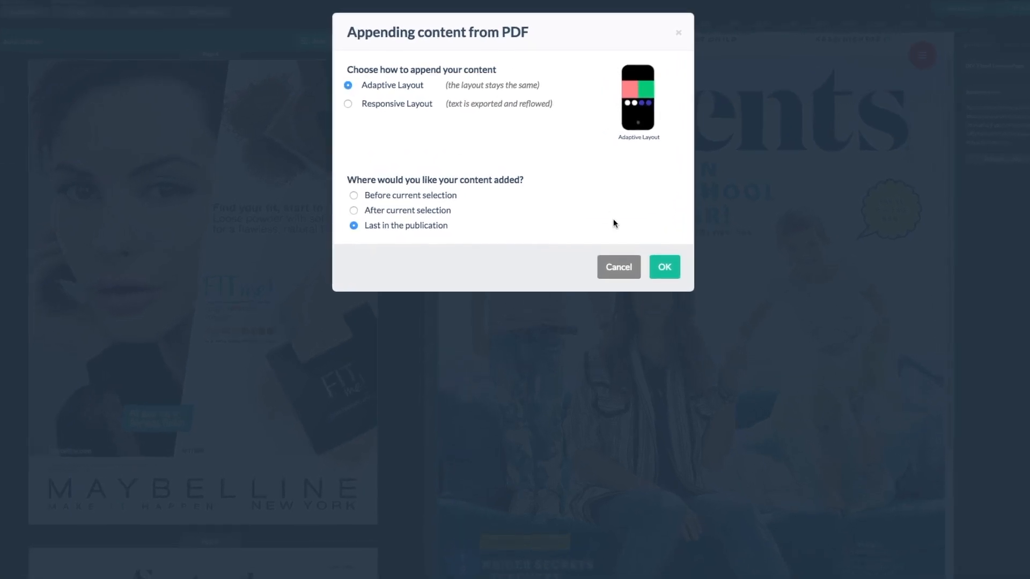
{"action": "left_click", "coordinate": [673, 288]}
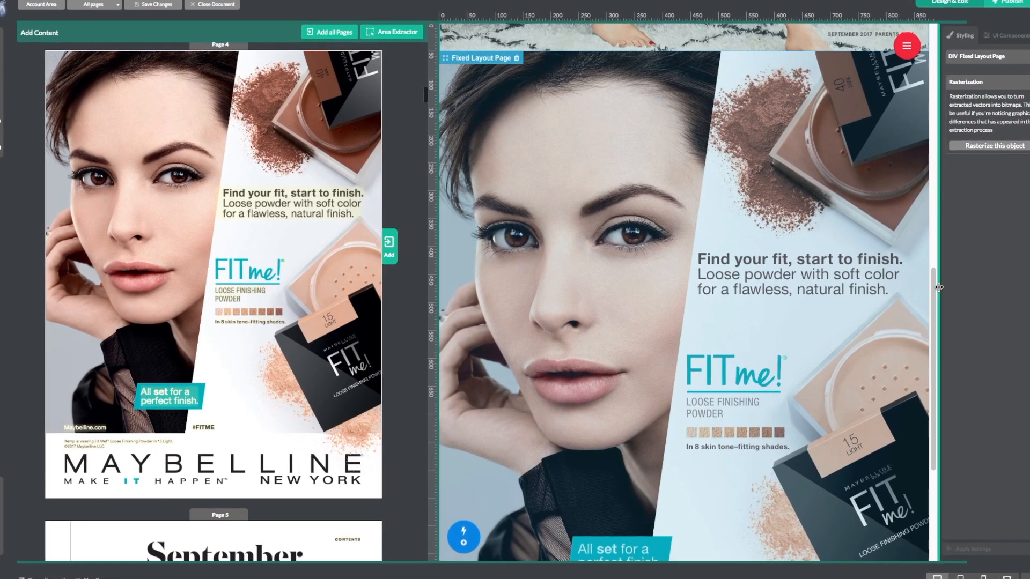
- Add the photo of the woman in the red dress from page 10 below the Maybelline page in the publication
{"action": "left_click_drag", "start_coordinate": [926, 285], "coordinate": [933, 369]}
{"action": "left_click_drag", "start_coordinate": [422, 89], "coordinate": [416, 172]}
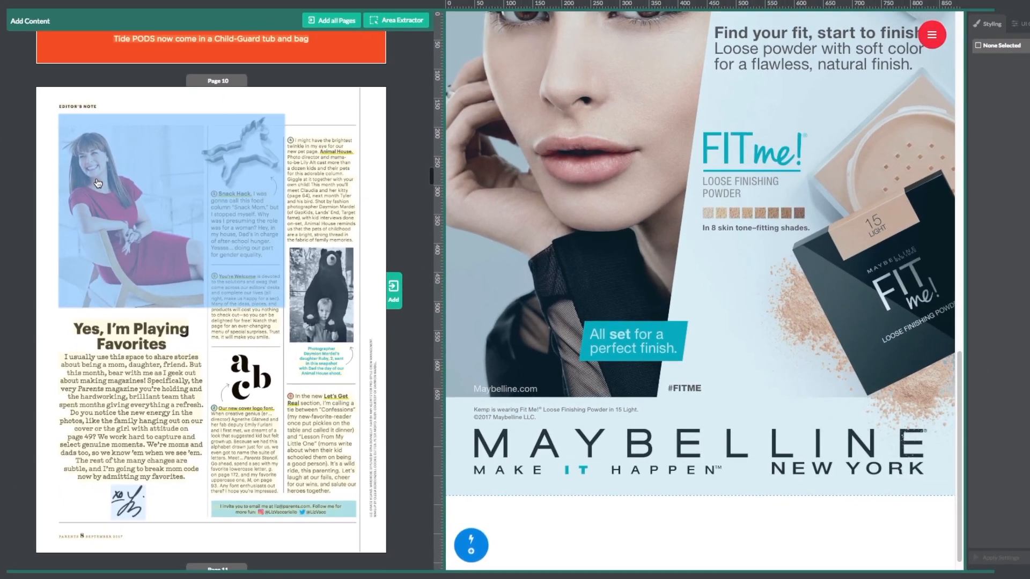
{"action": "double_click", "coordinate": [154, 135]}
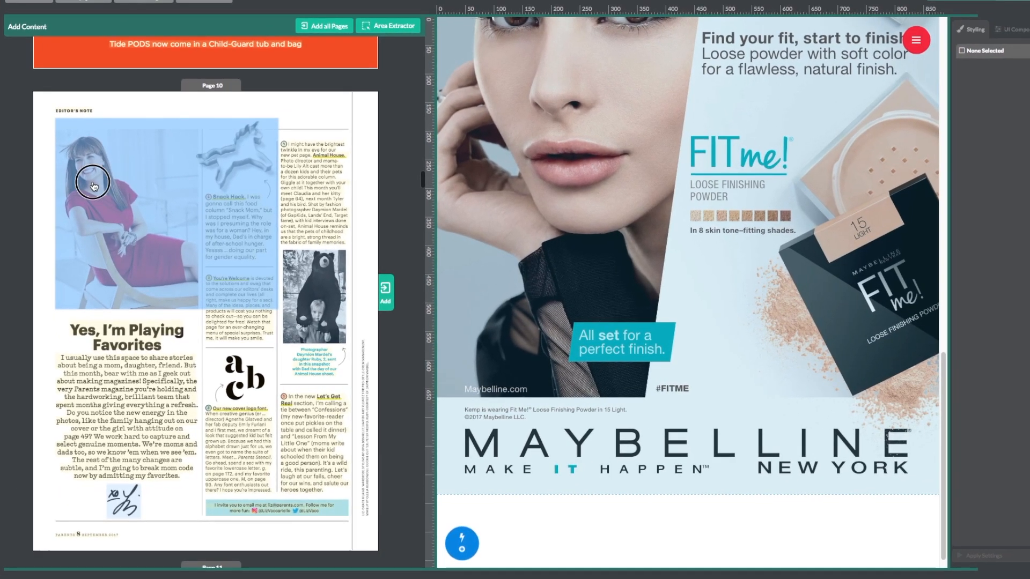
{"action": "left_click_drag", "start_coordinate": [328, 335], "coordinate": [164, 205]}
{"action": "double_click", "coordinate": [171, 208]}
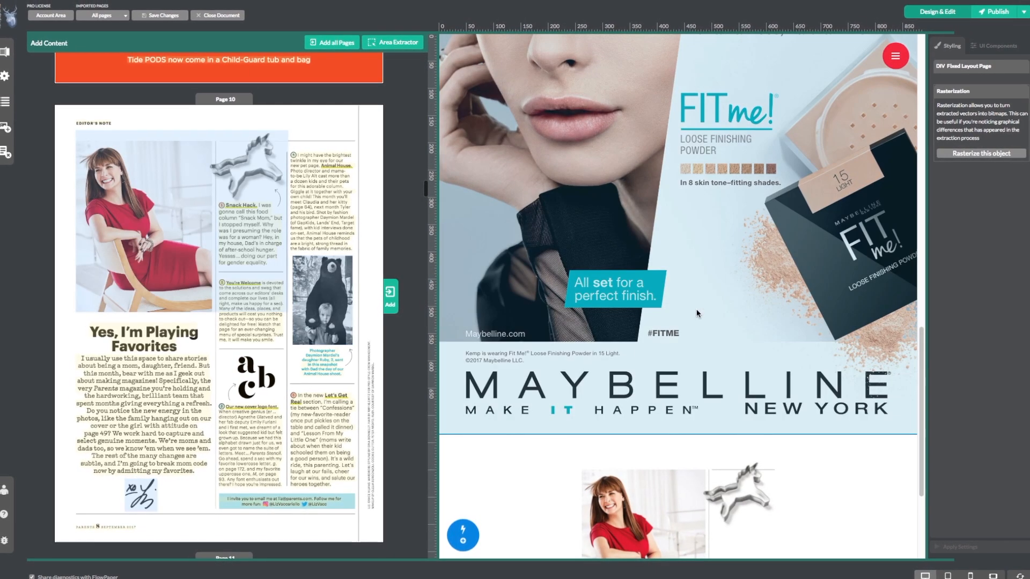
- Add page 10's heading "Yes, I'm Playing Favorites" and its introductory paragraph below the photo
{"action": "scroll", "coordinate": [696, 313], "scroll_direction": "down", "scroll_amount": 4}
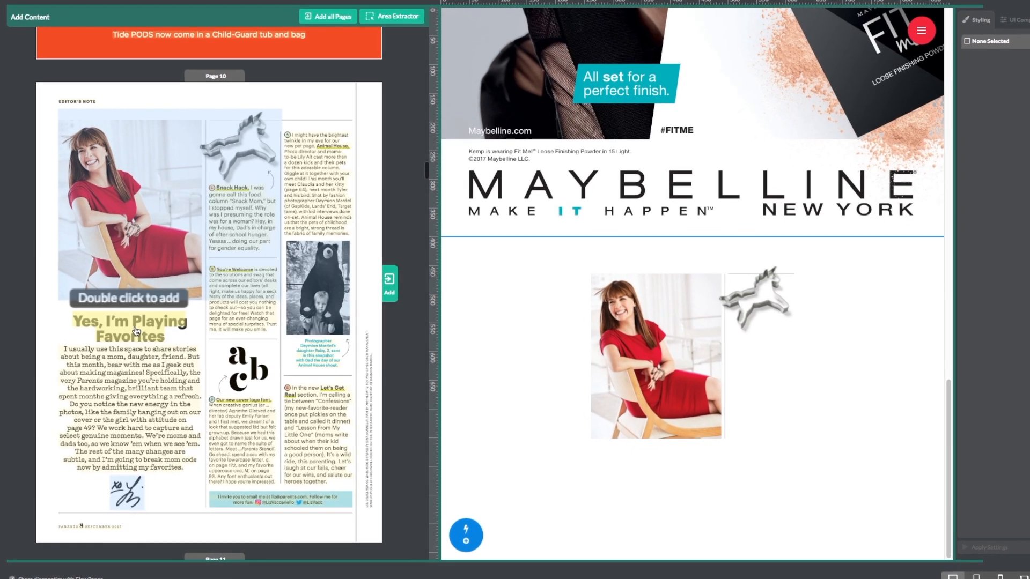
{"action": "double_click", "coordinate": [133, 329]}
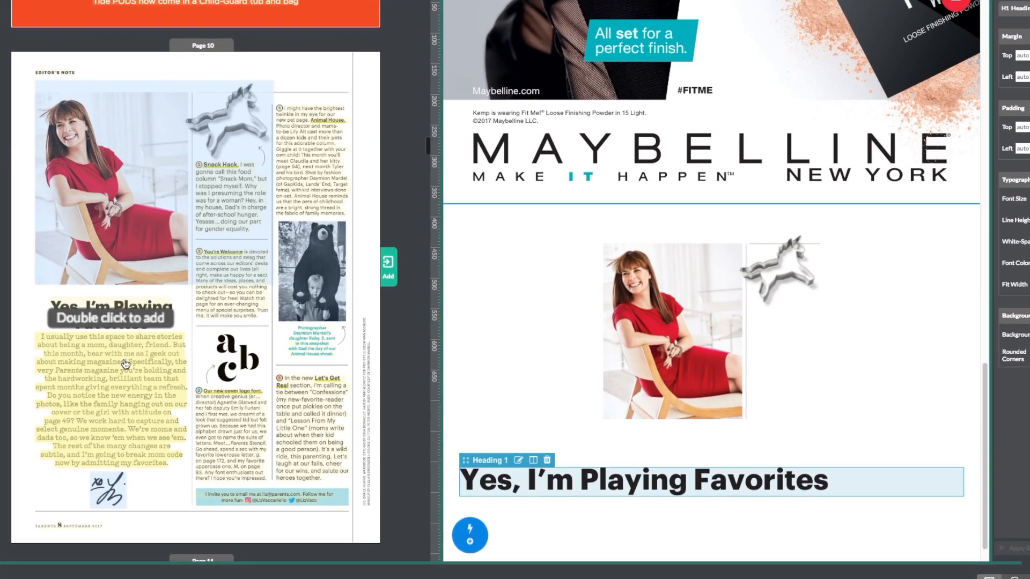
{"action": "double_click", "coordinate": [125, 364]}
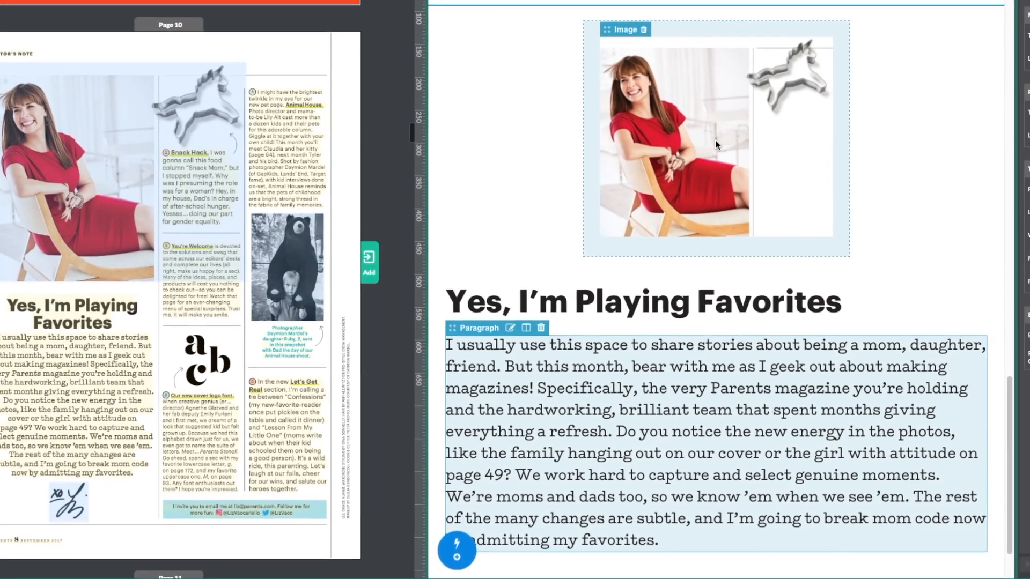
- Enlarge the photo of the woman in the publication by setting its minimum width to 99%
{"action": "left_click", "coordinate": [716, 140]}
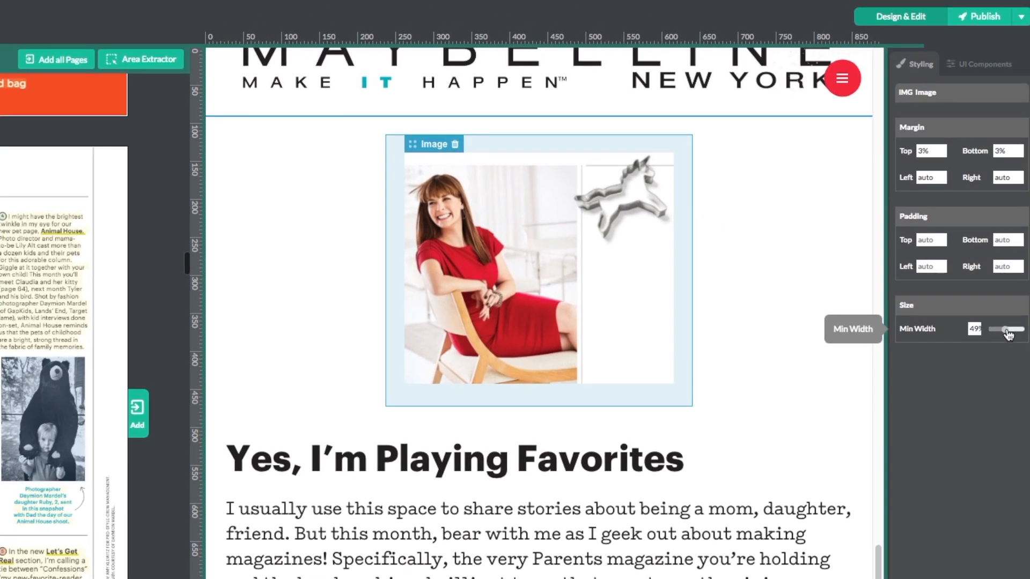
{"action": "left_click_drag", "start_coordinate": [1010, 331], "coordinate": [1023, 318]}
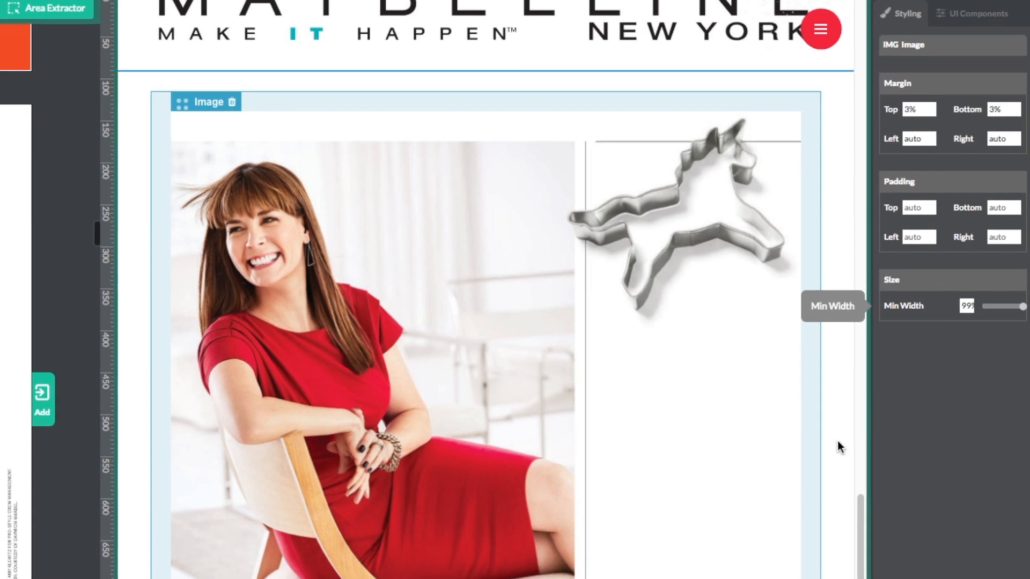
{"action": "scroll", "coordinate": [840, 447], "scroll_direction": "down", "scroll_amount": 10}
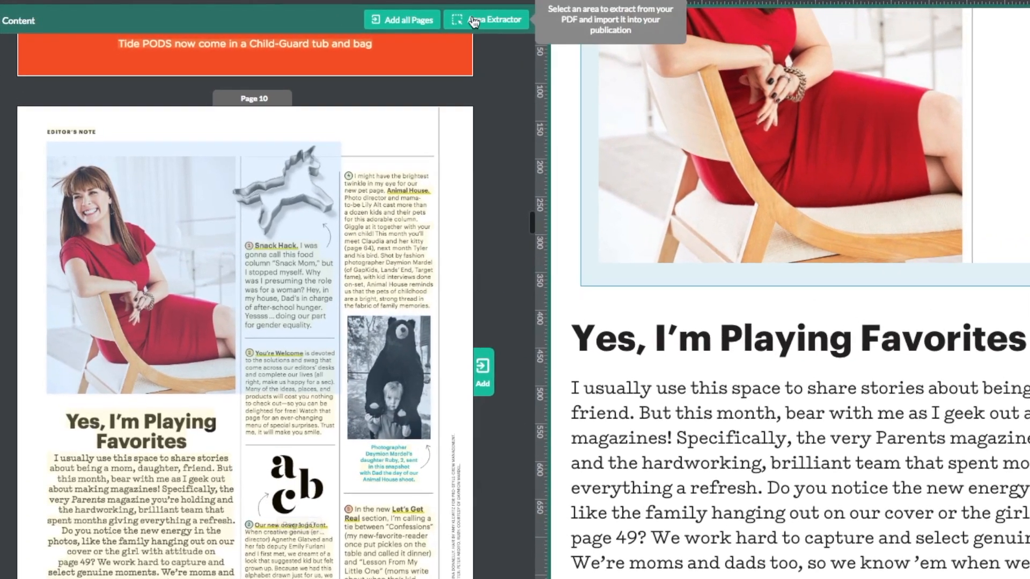
- Extract the area around the "abc" lettering on page 10 with the Area Extractor and add it to the publication
{"action": "left_click", "coordinate": [463, 21]}
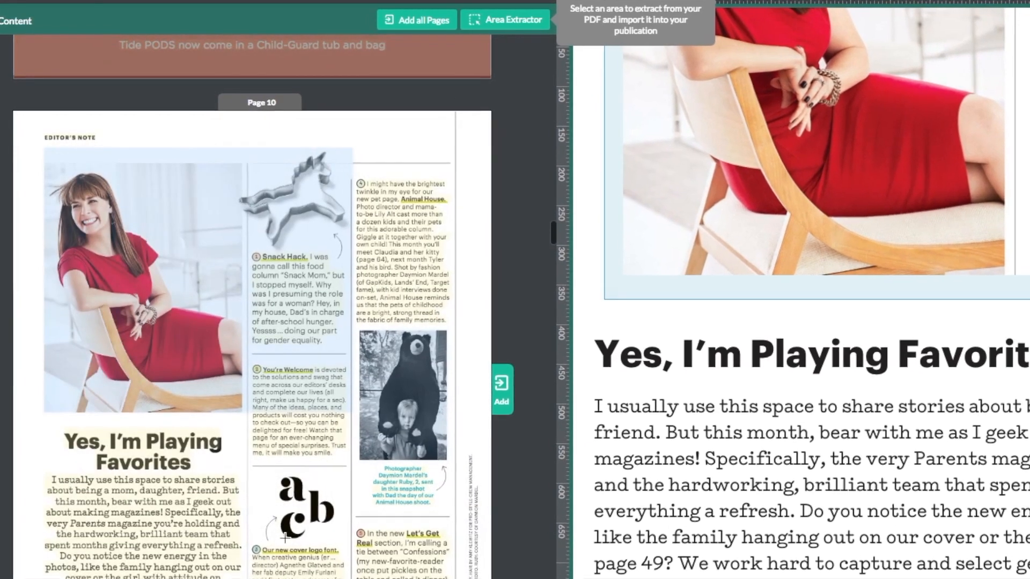
{"action": "left_click_drag", "start_coordinate": [262, 475], "coordinate": [357, 562]}
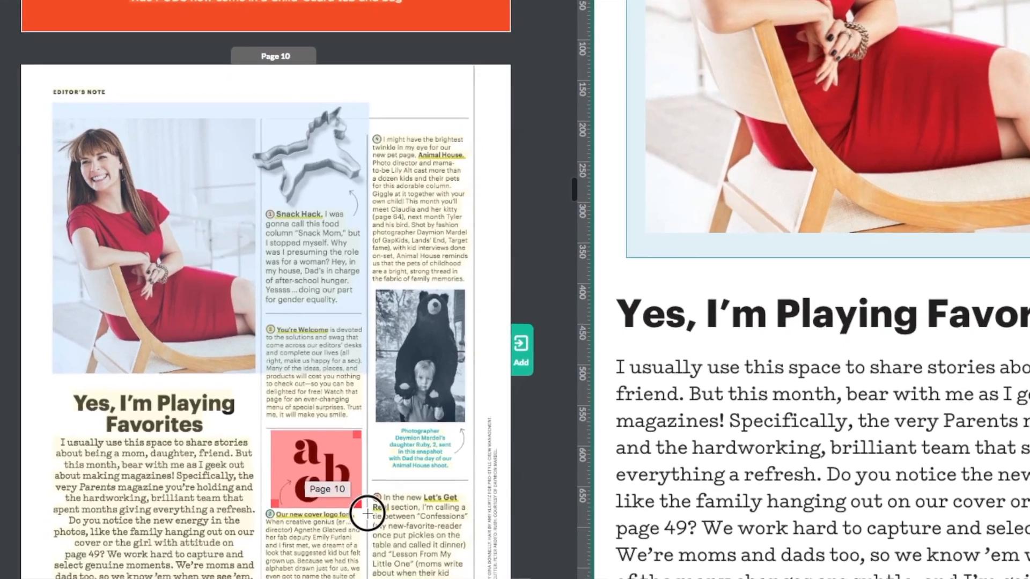
{"action": "left_click_drag", "start_coordinate": [367, 513], "coordinate": [370, 516]}
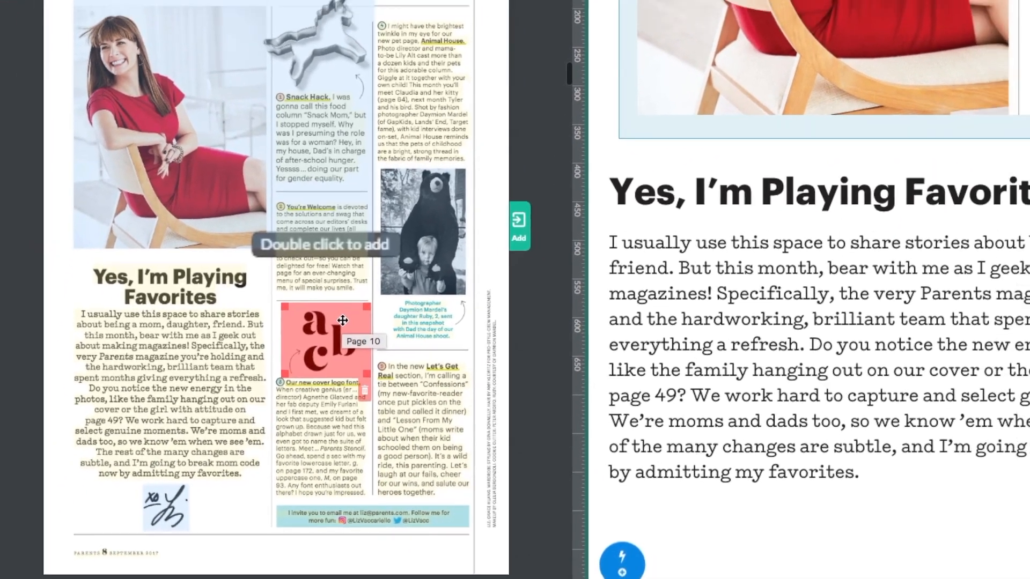
{"action": "double_click", "coordinate": [342, 321]}
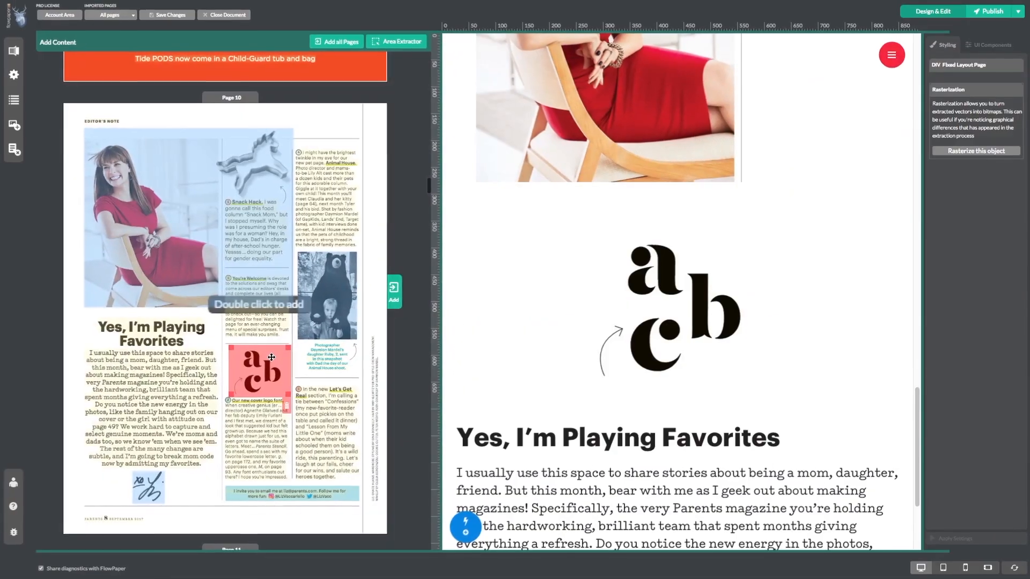
- Move the "abc" image below the introductory paragraph of "Yes, I'm Playing Favorites"
{"action": "scroll", "coordinate": [712, 393], "scroll_direction": "down", "scroll_amount": 4}
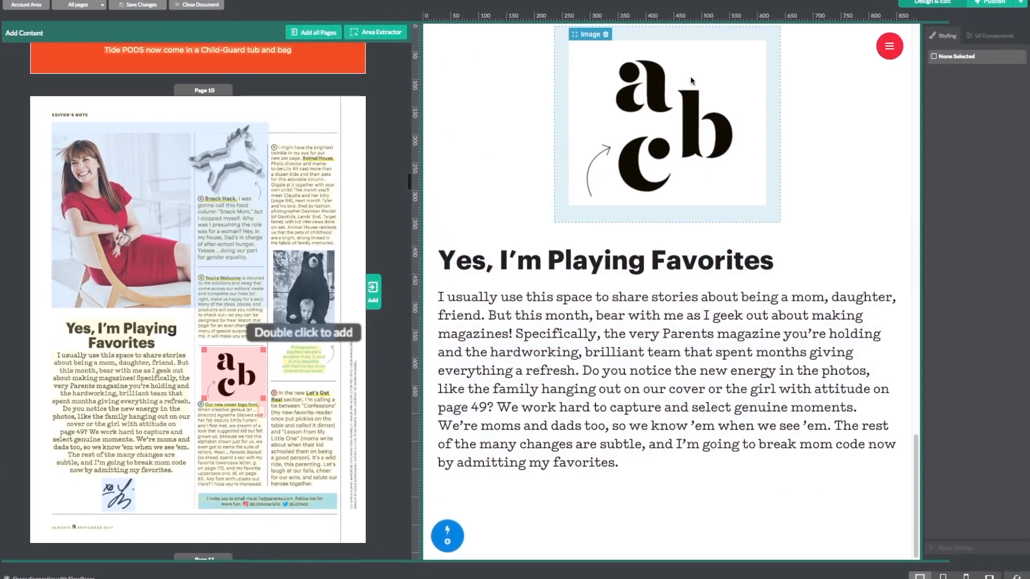
{"action": "left_click", "coordinate": [632, 140]}
{"action": "left_click_drag", "start_coordinate": [570, 31], "coordinate": [526, 516]}
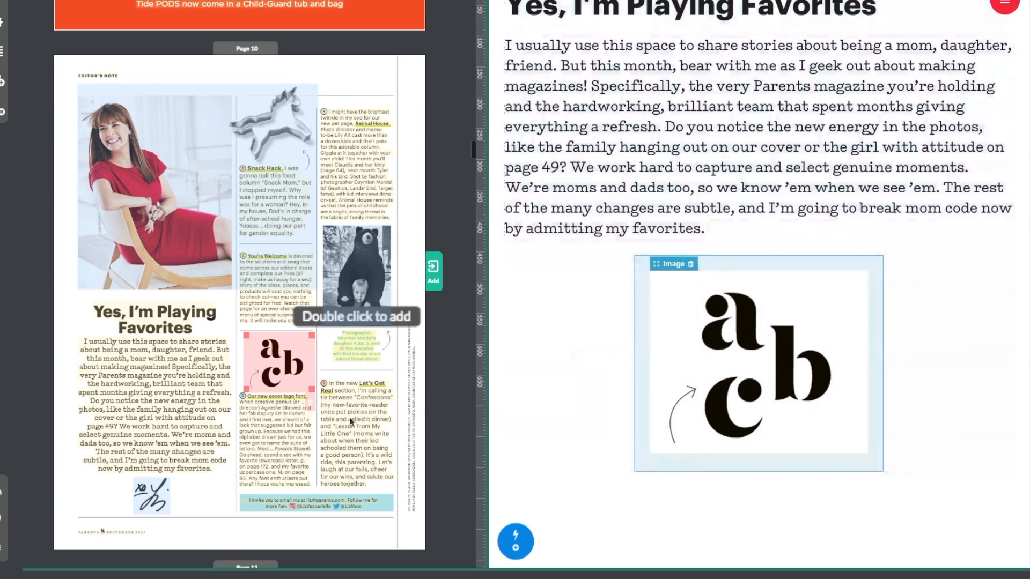
- Add page 10's "Our new cover logo font" paragraph, "Animal House" paragraph and bear photo below the "abc" image
{"action": "double_click", "coordinate": [249, 412]}
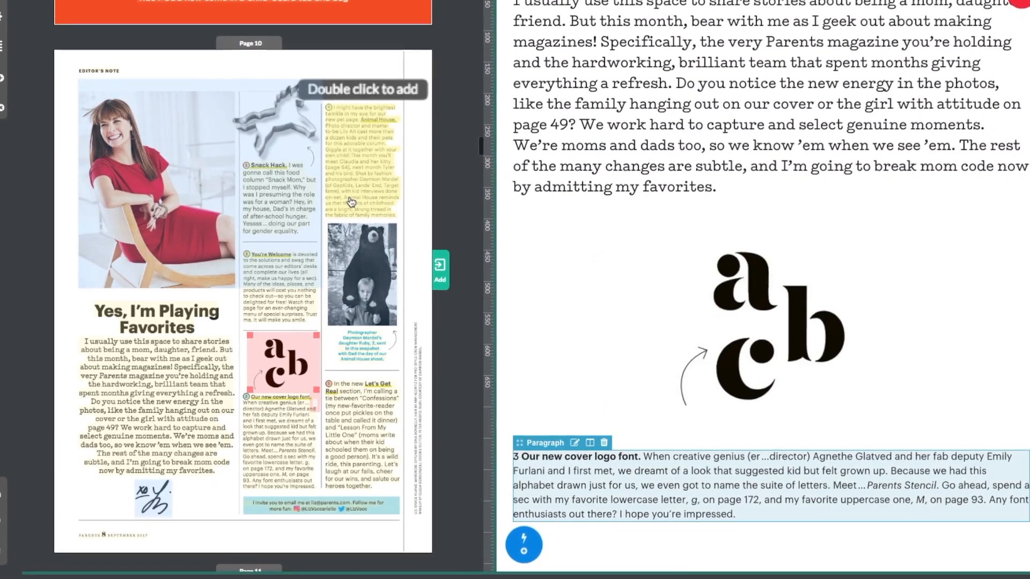
{"action": "double_click", "coordinate": [352, 201]}
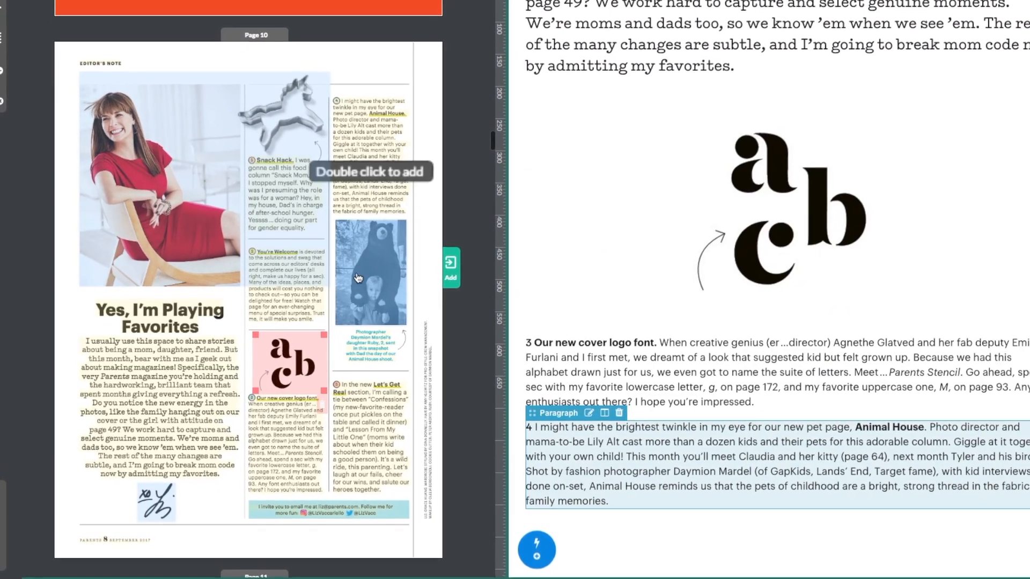
{"action": "double_click", "coordinate": [393, 271]}
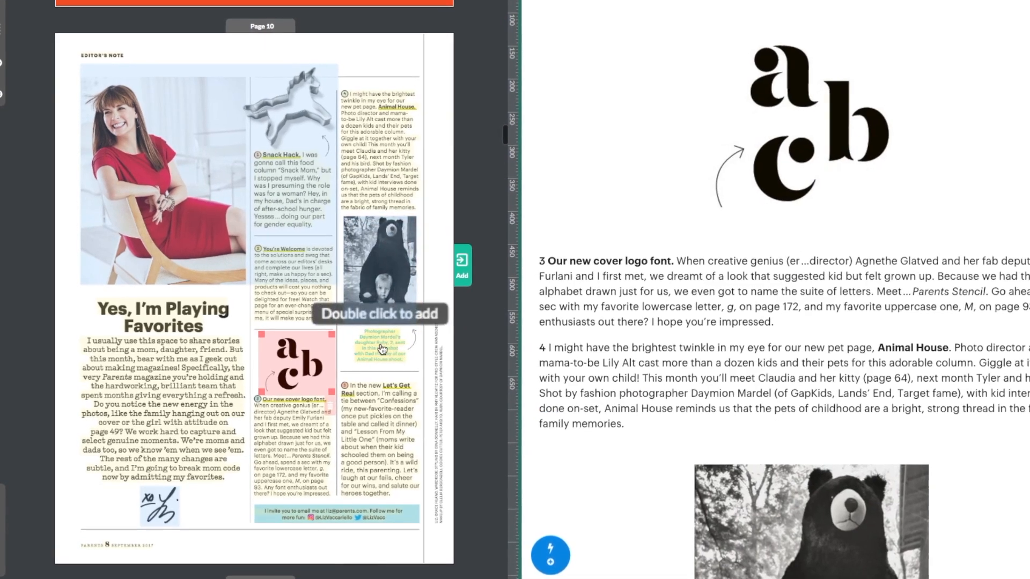
- Add the bear photo's blue caption and the "Let's Get Real" paragraph from page 10 to the publication
{"action": "double_click", "coordinate": [380, 354]}
{"action": "scroll", "coordinate": [390, 357], "scroll_direction": "down", "scroll_amount": 3}
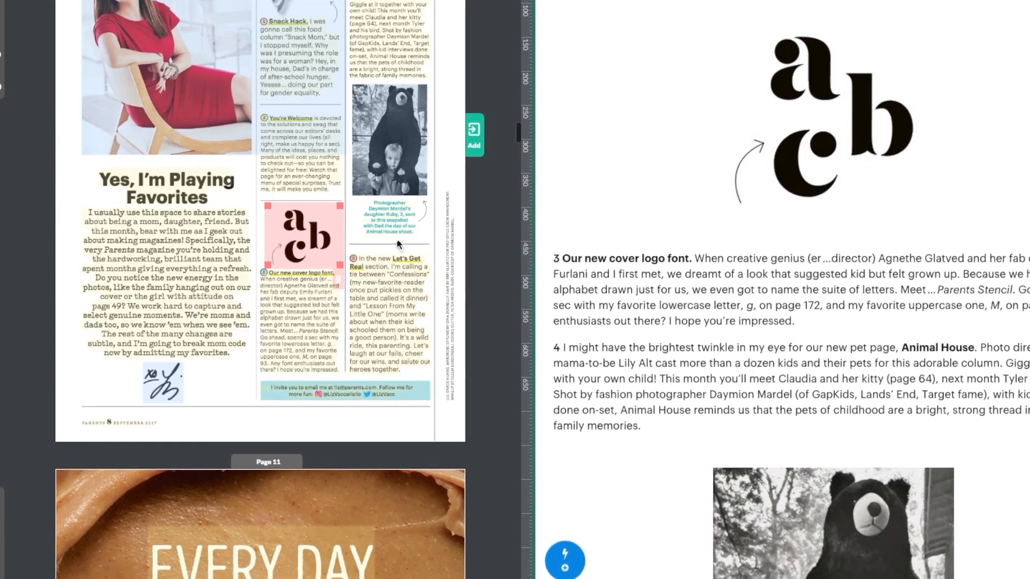
{"action": "double_click", "coordinate": [400, 220]}
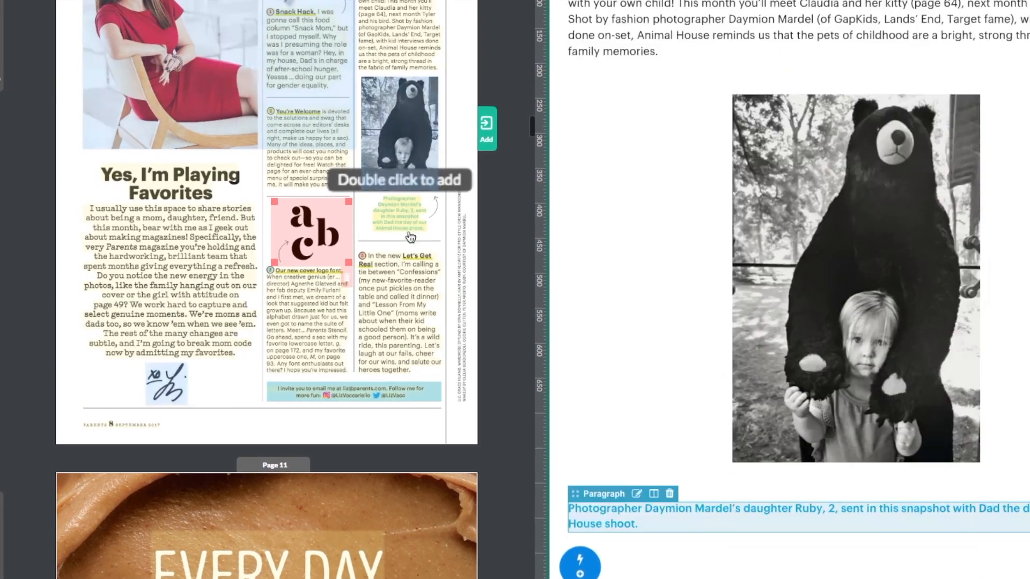
{"action": "double_click", "coordinate": [414, 285]}
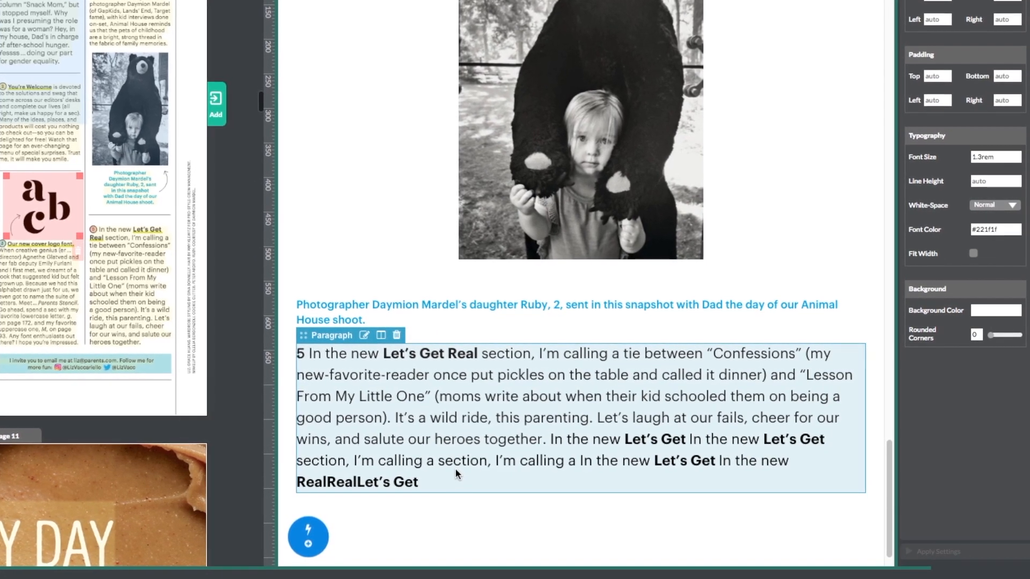
- Delete the duplicated text after "salute our heroes together." in the "Let's Get Real" paragraph
{"action": "left_click", "coordinate": [457, 470]}
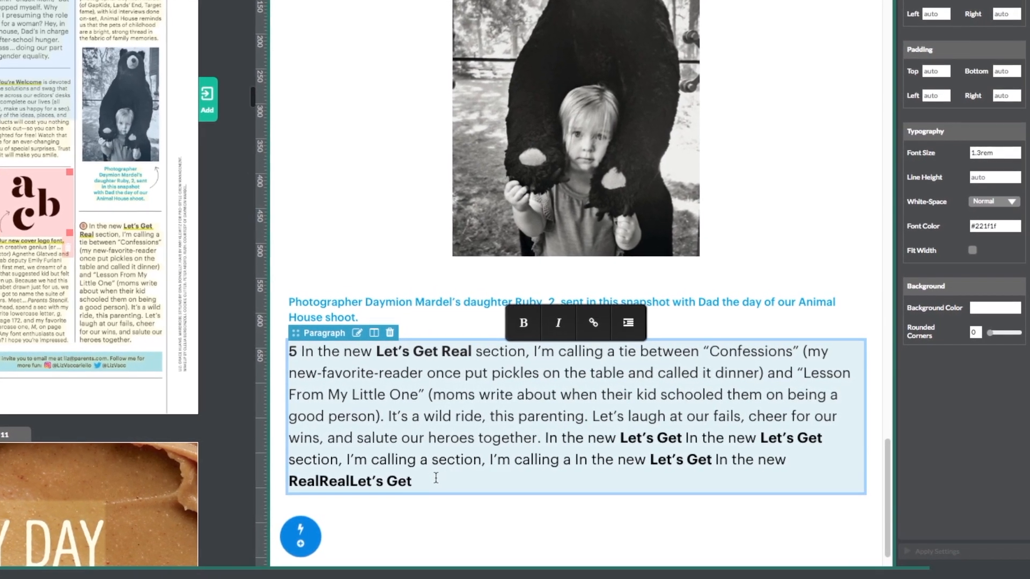
{"action": "left_click_drag", "start_coordinate": [426, 476], "coordinate": [489, 439]}
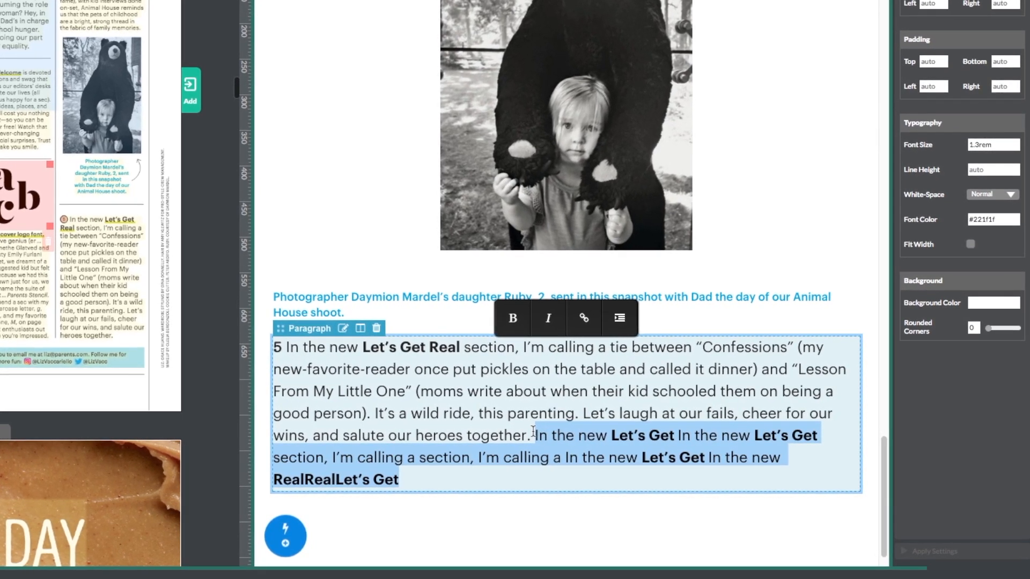
{"action": "key", "text": "BackSpace"}
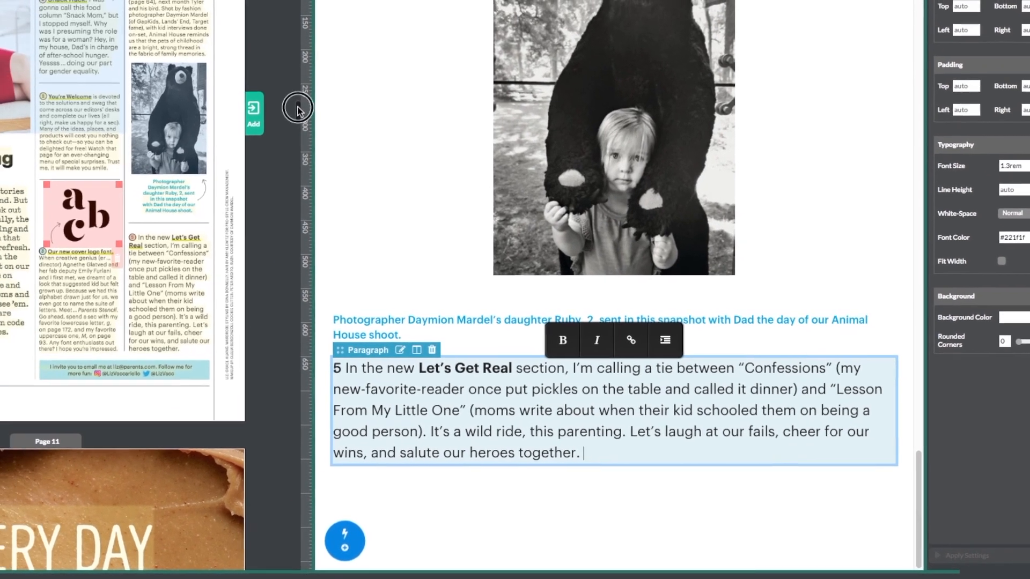
- Add PDF page 11 as the last item in the publication using the adaptive layout
{"action": "left_click_drag", "start_coordinate": [298, 106], "coordinate": [298, 125]}
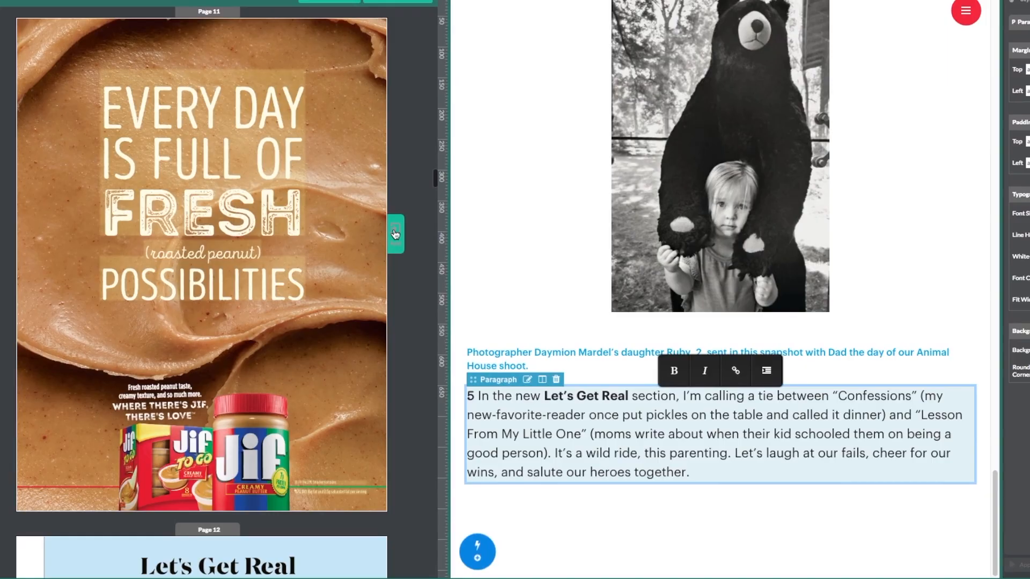
{"action": "left_click", "coordinate": [395, 234]}
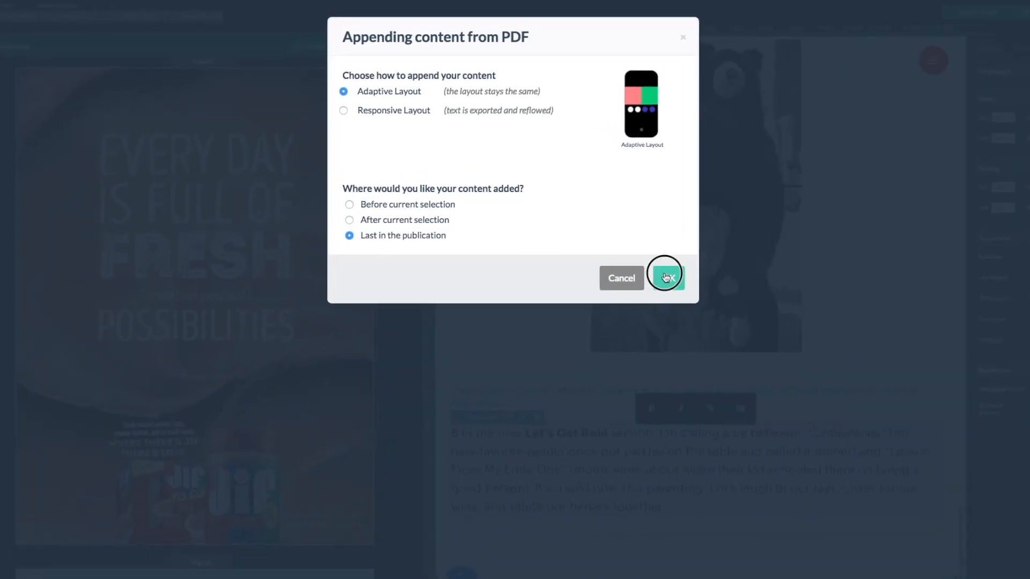
{"action": "left_click", "coordinate": [665, 276]}
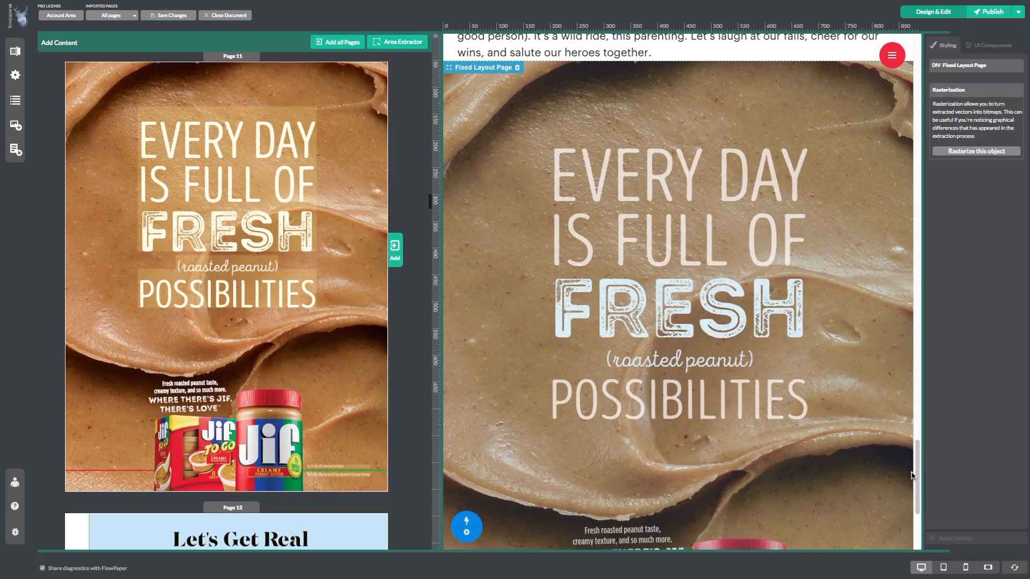
{"action": "left_click_drag", "start_coordinate": [917, 456], "coordinate": [920, 506]}
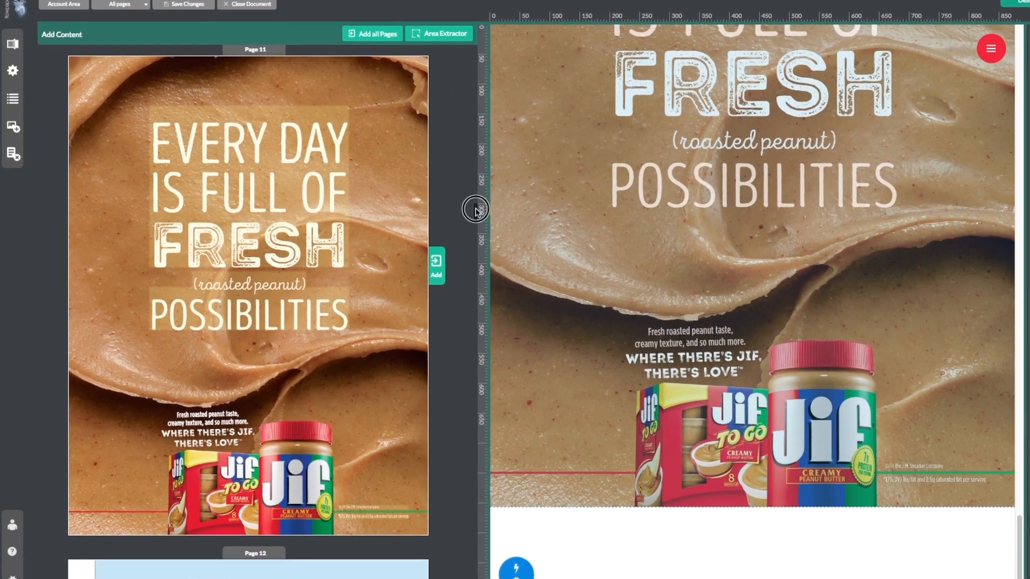
- Extract the blue "Let's Get Real" header area from page 12 and place it below the Jif ad
{"action": "left_click_drag", "start_coordinate": [475, 208], "coordinate": [476, 226]}
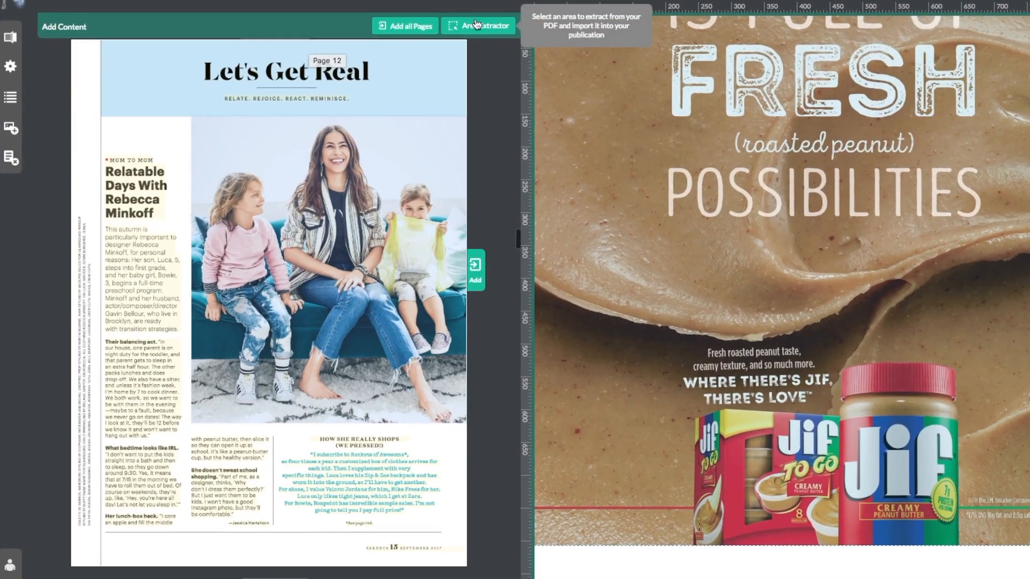
{"action": "left_click", "coordinate": [475, 24]}
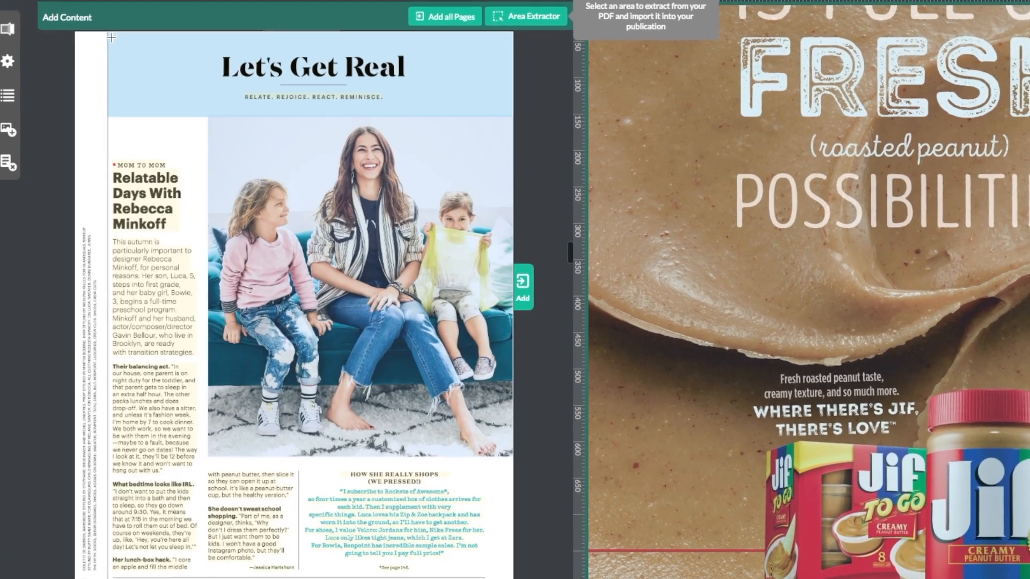
{"action": "left_click_drag", "start_coordinate": [109, 34], "coordinate": [579, 119]}
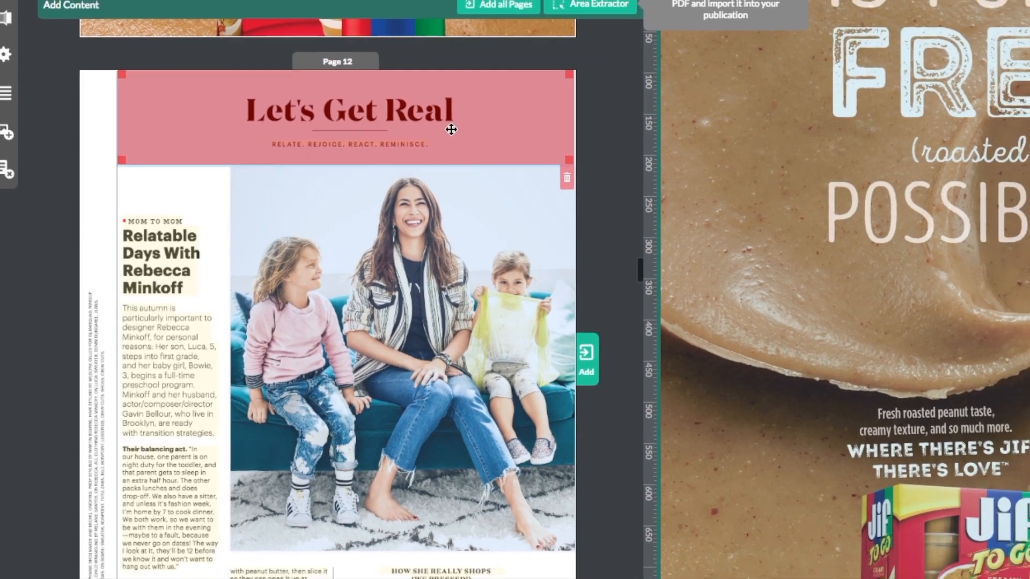
{"action": "left_click_drag", "start_coordinate": [473, 131], "coordinate": [785, 573]}
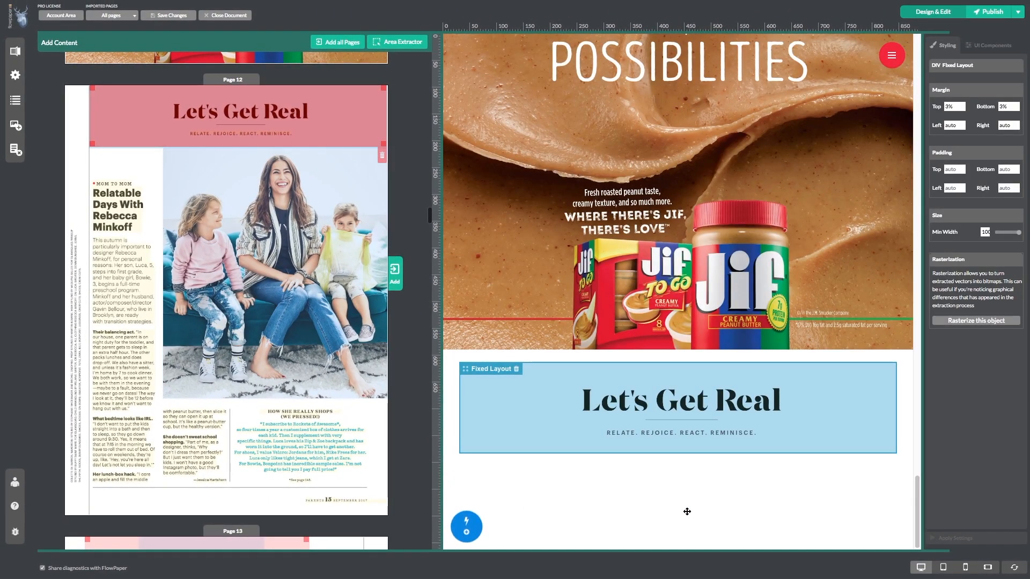
- Add page 12's "Mom to Mom" heading, introduction and body paragraphs through "She doesn't sweat school shopping" below the header
{"action": "double_click", "coordinate": [114, 226]}
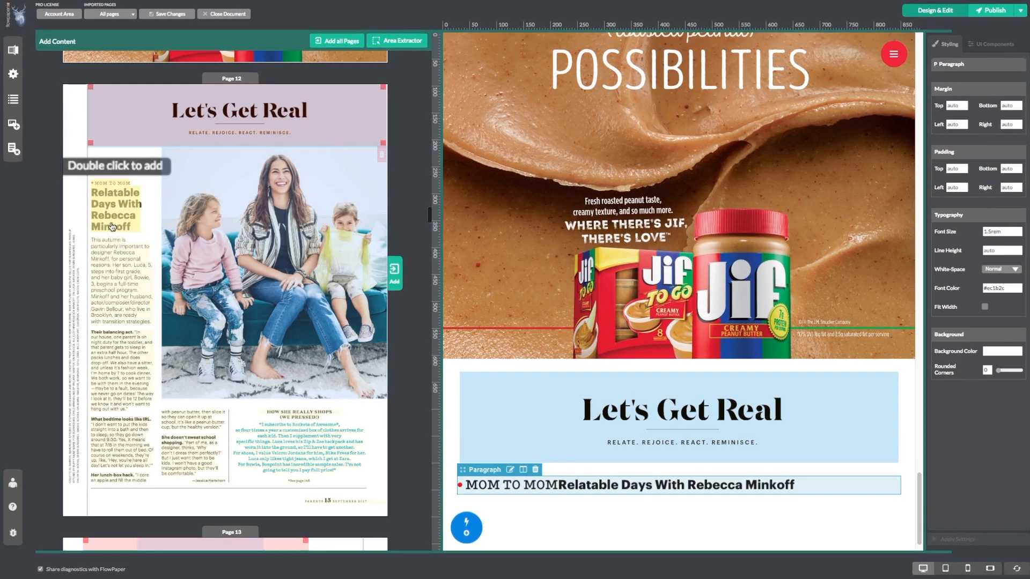
{"action": "double_click", "coordinate": [110, 252]}
{"action": "double_click", "coordinate": [105, 354]}
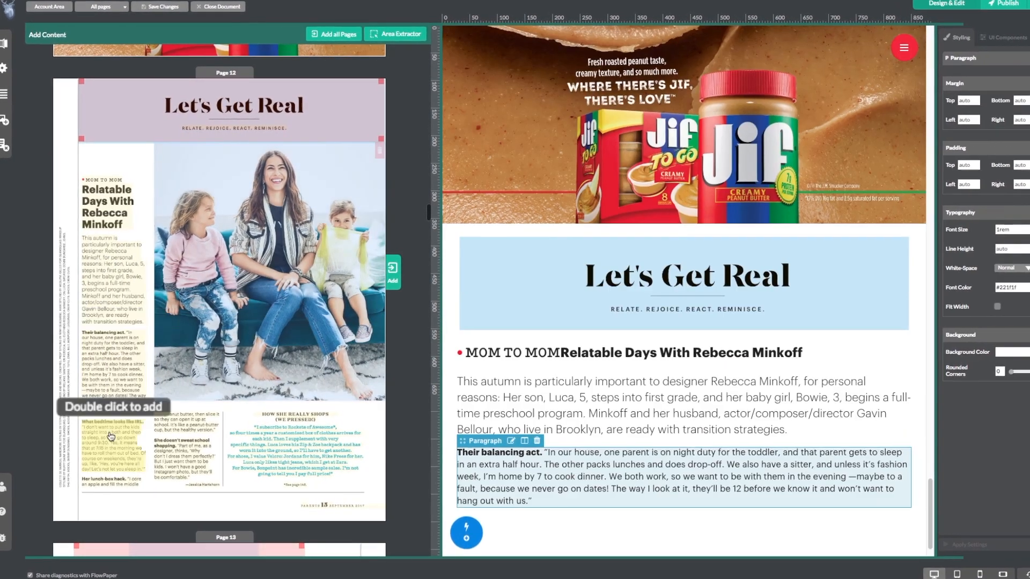
{"action": "double_click", "coordinate": [108, 441]}
{"action": "double_click", "coordinate": [110, 478]}
{"action": "double_click", "coordinate": [177, 421]}
{"action": "double_click", "coordinate": [167, 466]}
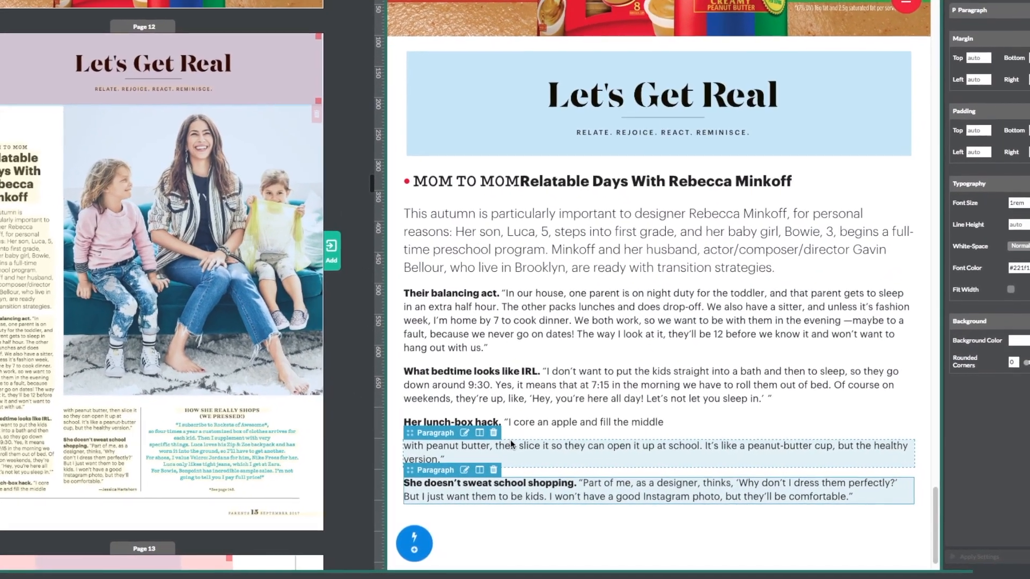
- Merge the "with peanut butter" paragraph into the end of the "Her lunch-box hack" paragraph
{"action": "left_click", "coordinate": [496, 442]}
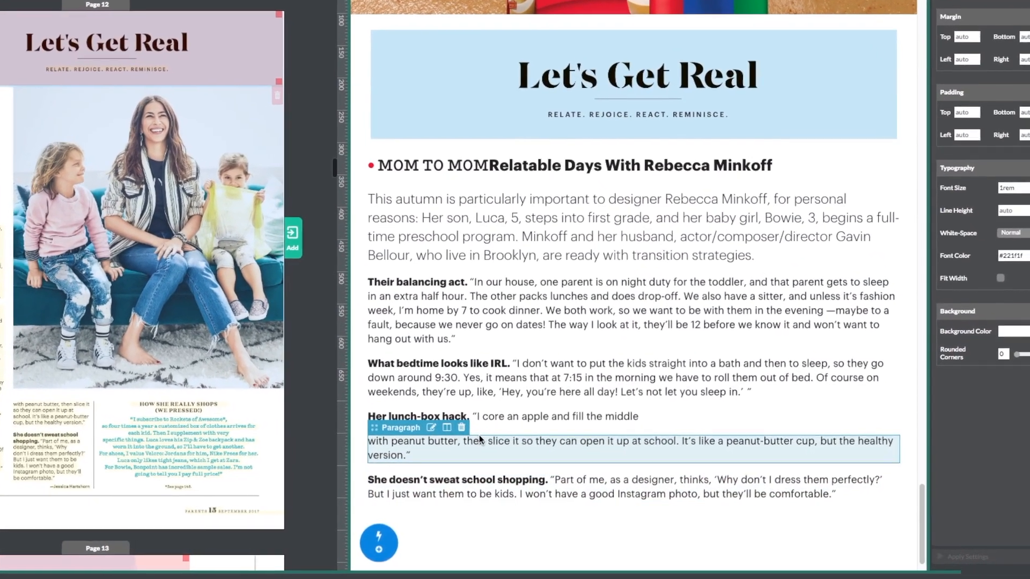
{"action": "mouse_move", "coordinate": [363, 424]}
{"action": "left_mouse_down"}
{"action": "mouse_move", "coordinate": [393, 417]}
{"action": "mouse_move", "coordinate": [358, 408]}
{"action": "left_mouse_up"}
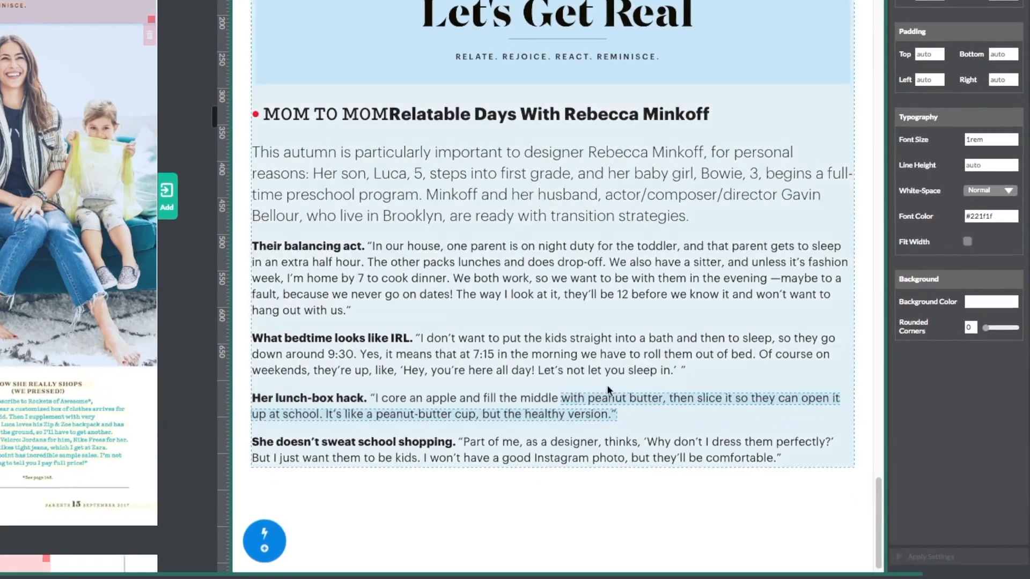
{"action": "left_click", "coordinate": [402, 417]}
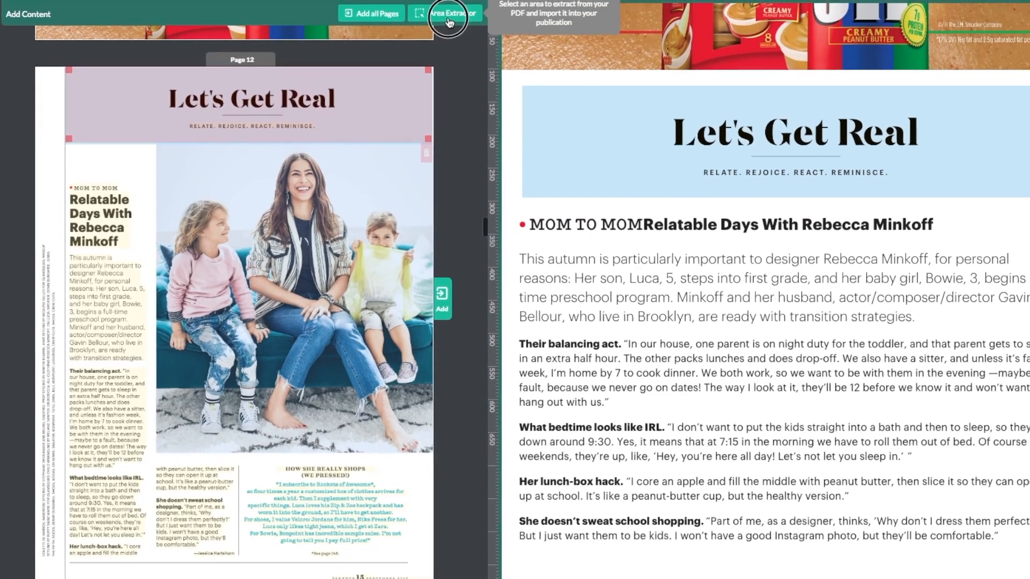
- Extract the "How She Really Shops" area from page 12 and place it below the school shopping paragraph
{"action": "left_click", "coordinate": [456, 9]}
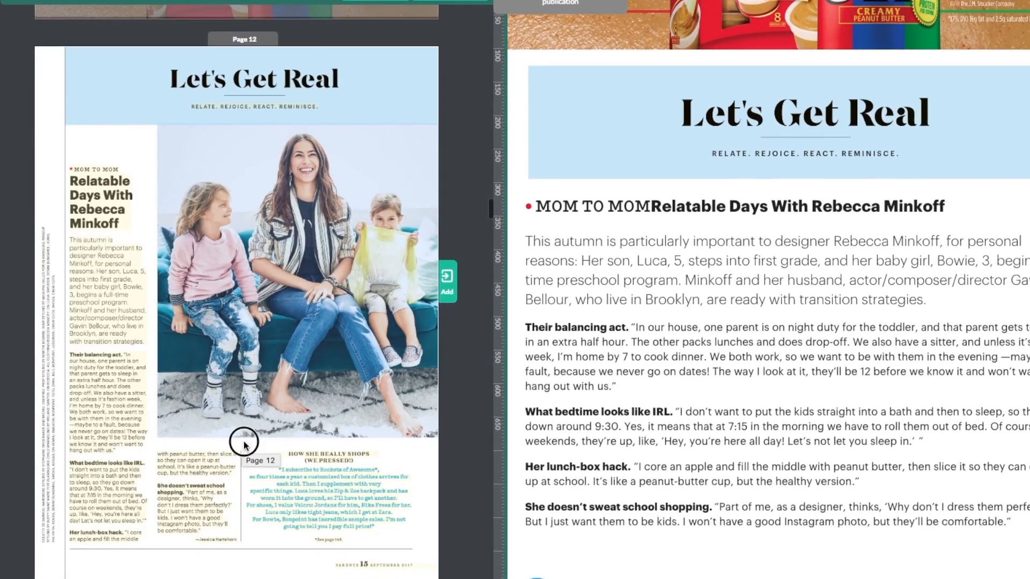
{"action": "left_click_drag", "start_coordinate": [245, 453], "coordinate": [427, 540]}
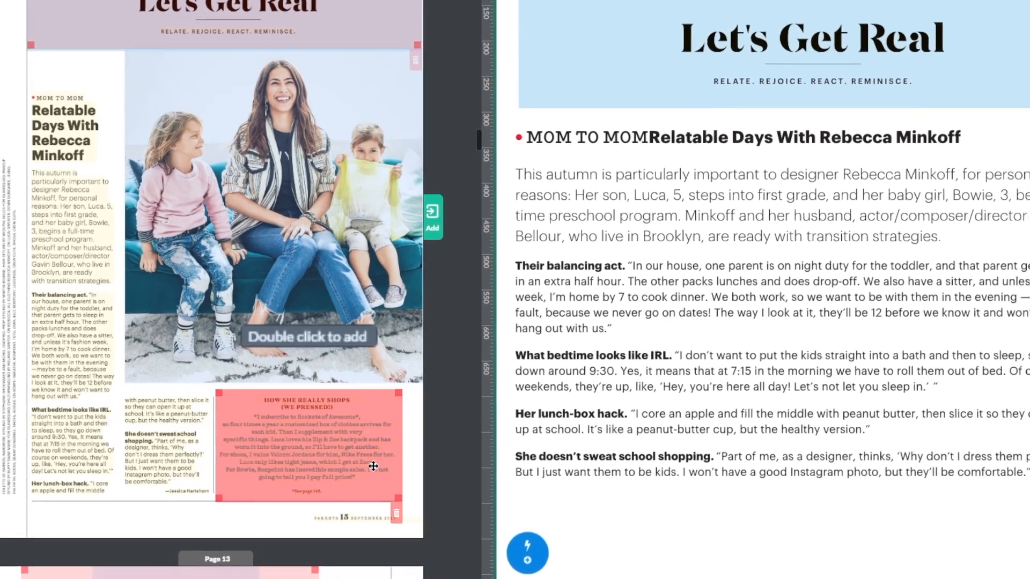
{"action": "left_click_drag", "start_coordinate": [409, 469], "coordinate": [754, 542]}
{"action": "left_click_drag", "start_coordinate": [650, 542], "coordinate": [616, 534]}
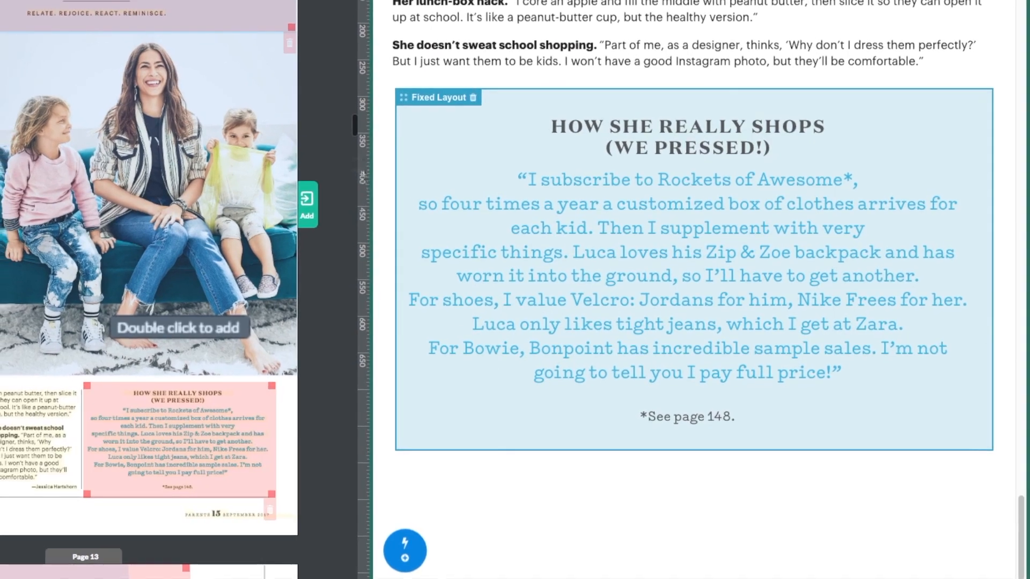
- Add PDF page 23 as the last item in the publication using the responsive layout
{"action": "left_click_drag", "start_coordinate": [351, 120], "coordinate": [421, 360]}
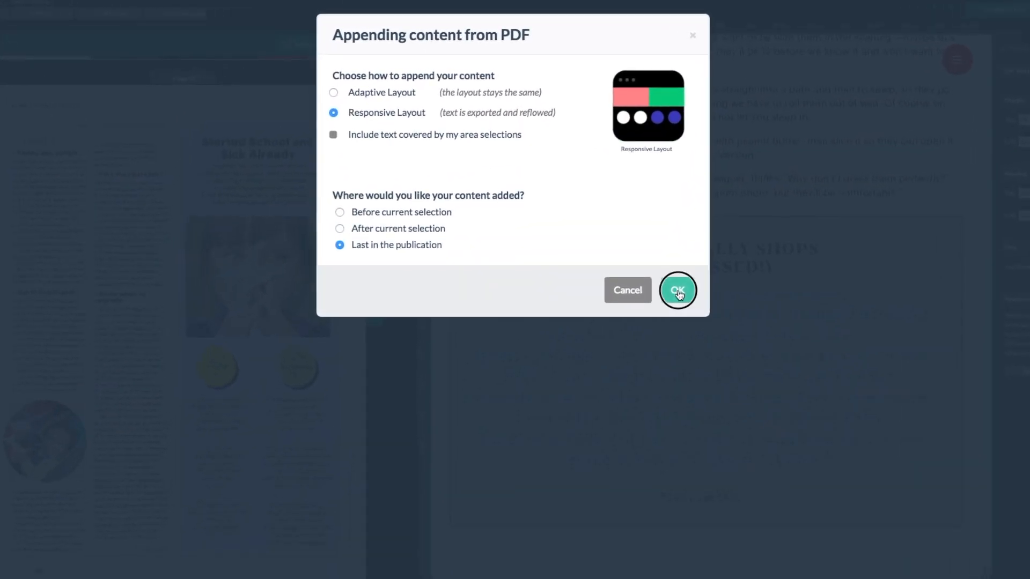
{"action": "left_click", "coordinate": [677, 290]}
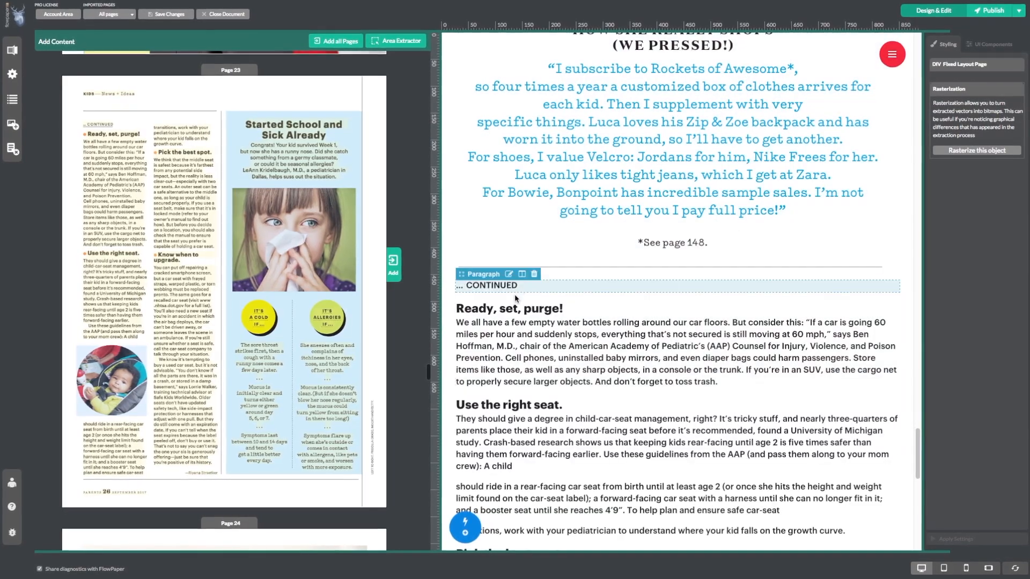
- Delete the extra trailing period from the "The sore throat strikes first" paragraph
{"action": "left_click_drag", "start_coordinate": [917, 459], "coordinate": [931, 540]}
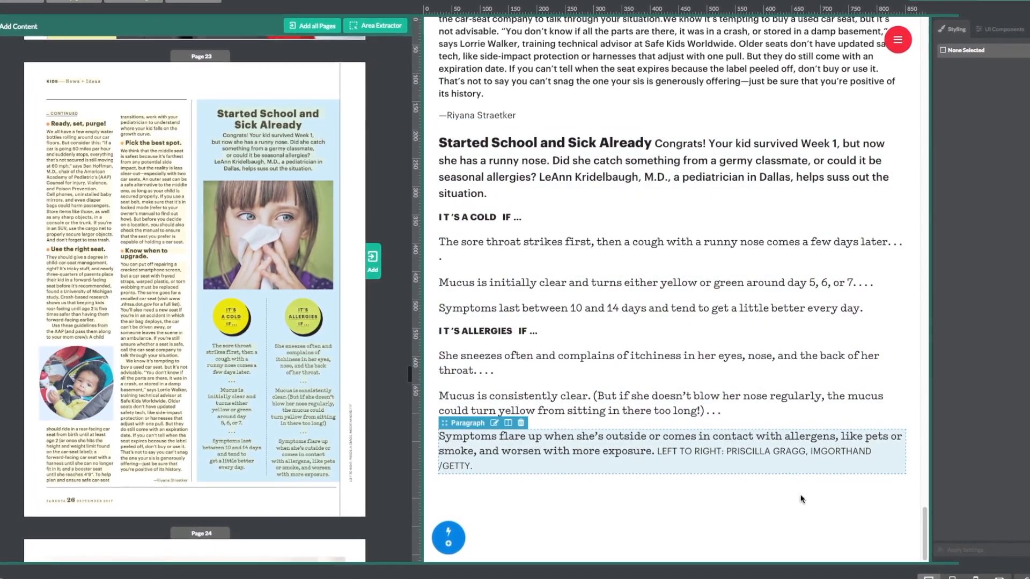
{"action": "left_click", "coordinate": [671, 242]}
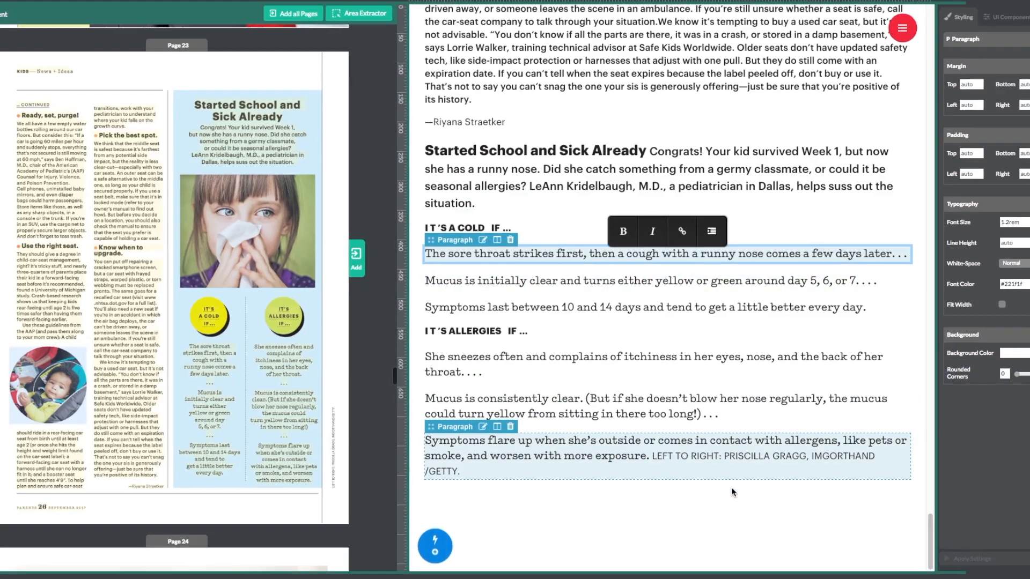
- Publish with the cloud-hosted destination, open the offline preview in the browser and look through the whole publication
{"action": "left_click_drag", "start_coordinate": [935, 543], "coordinate": [931, 16]}
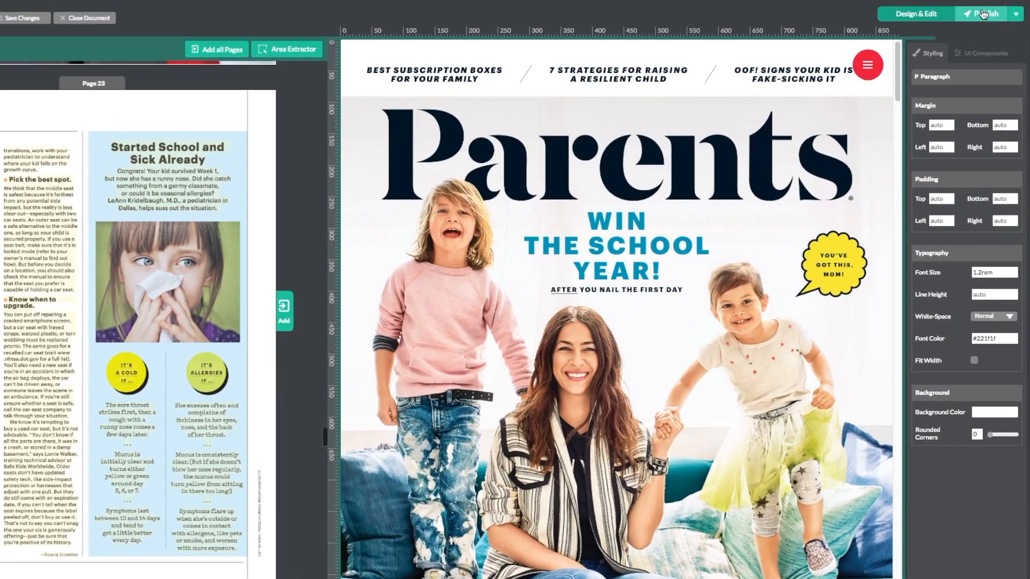
{"action": "left_click", "coordinate": [983, 14]}
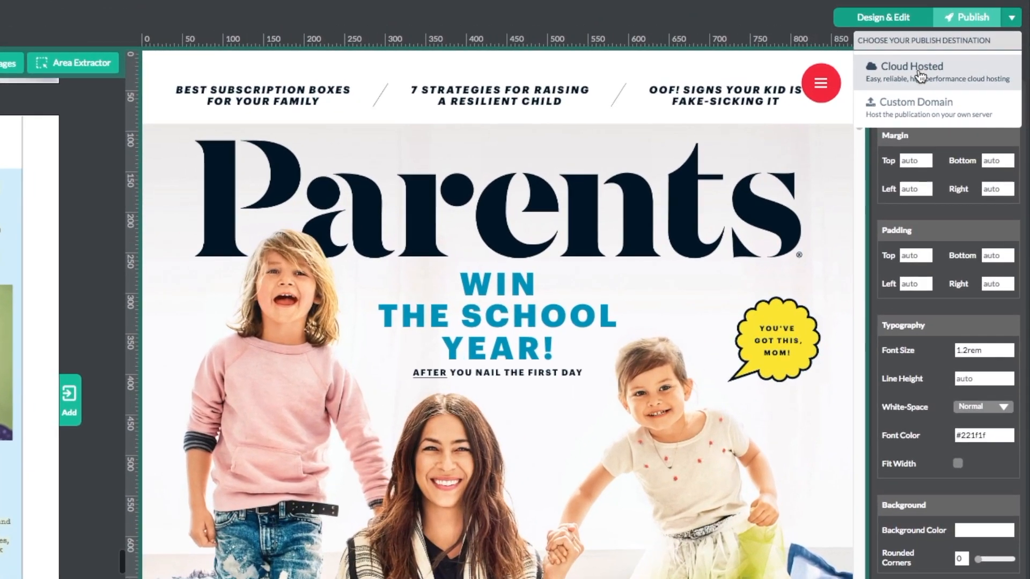
{"action": "left_click", "coordinate": [920, 75]}
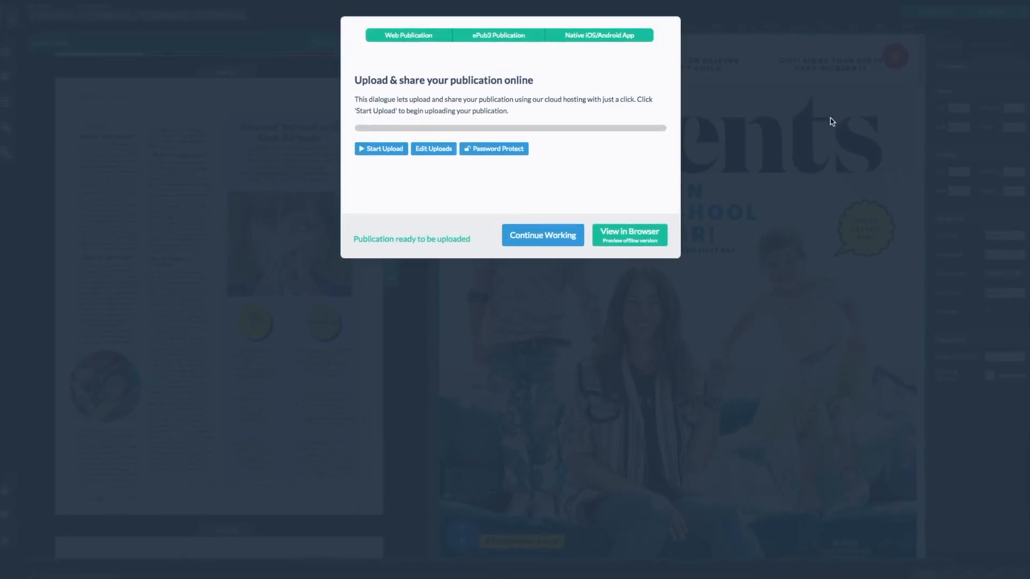
{"action": "left_click", "coordinate": [637, 242]}
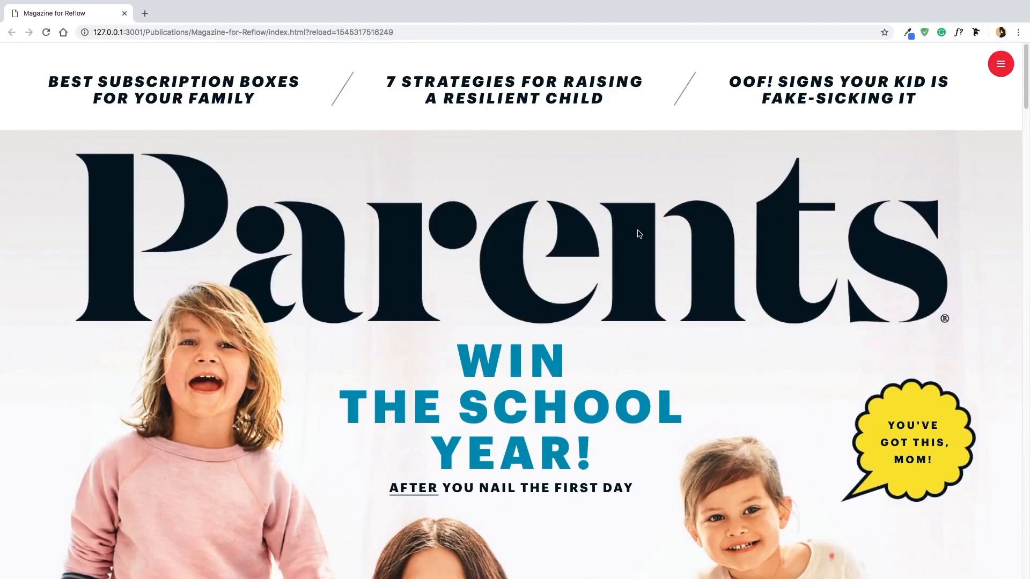
{"action": "left_click_drag", "start_coordinate": [1023, 102], "coordinate": [1025, 575]}
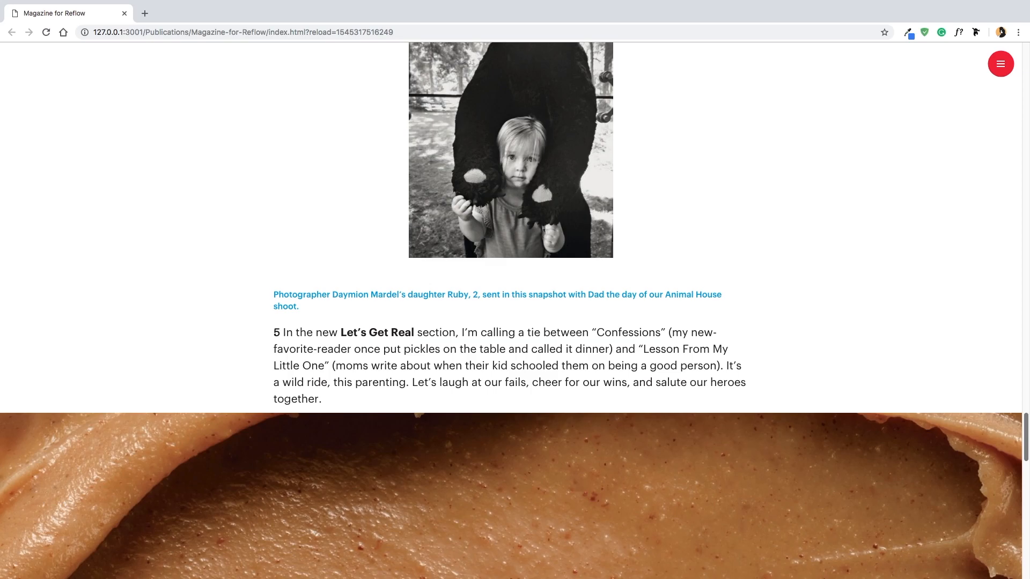
{"action": "left_click_drag", "start_coordinate": [1026, 575], "coordinate": [994, 195]}
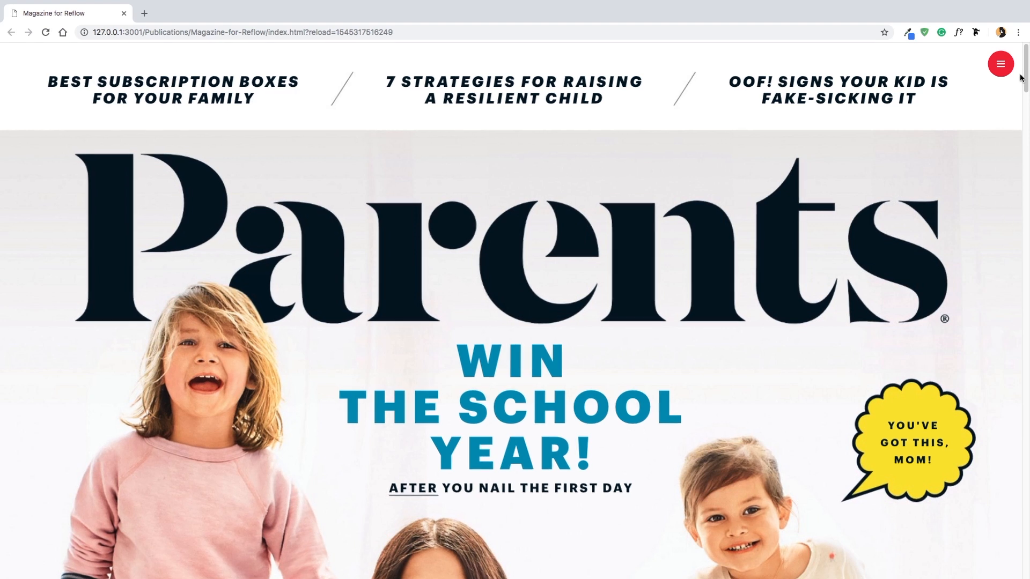
- Open the browser's developer tools and turn on device emulation for the publication preview
{"action": "left_click", "coordinate": [1018, 32]}
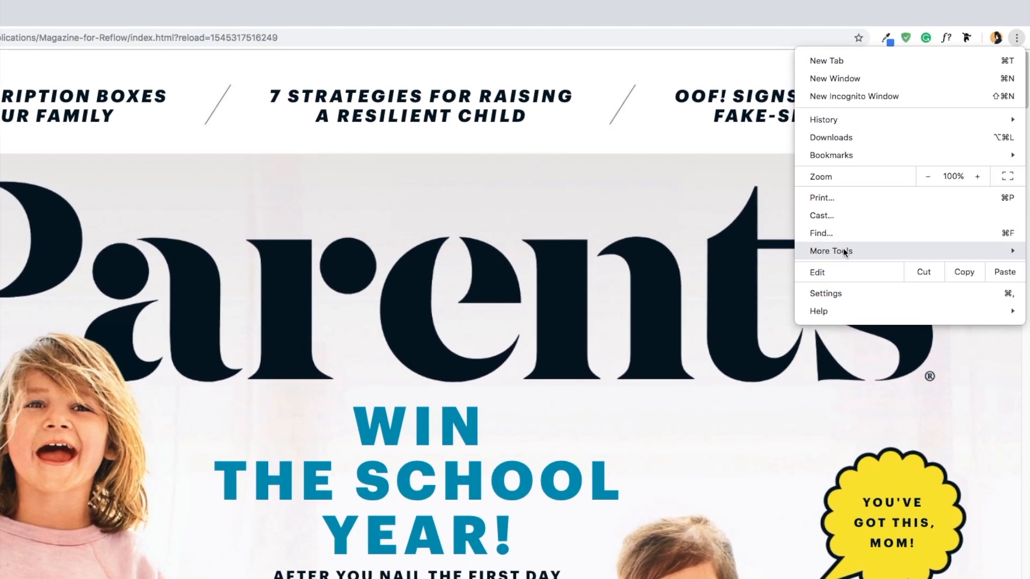
{"action": "mouse_move", "coordinate": [834, 245]}
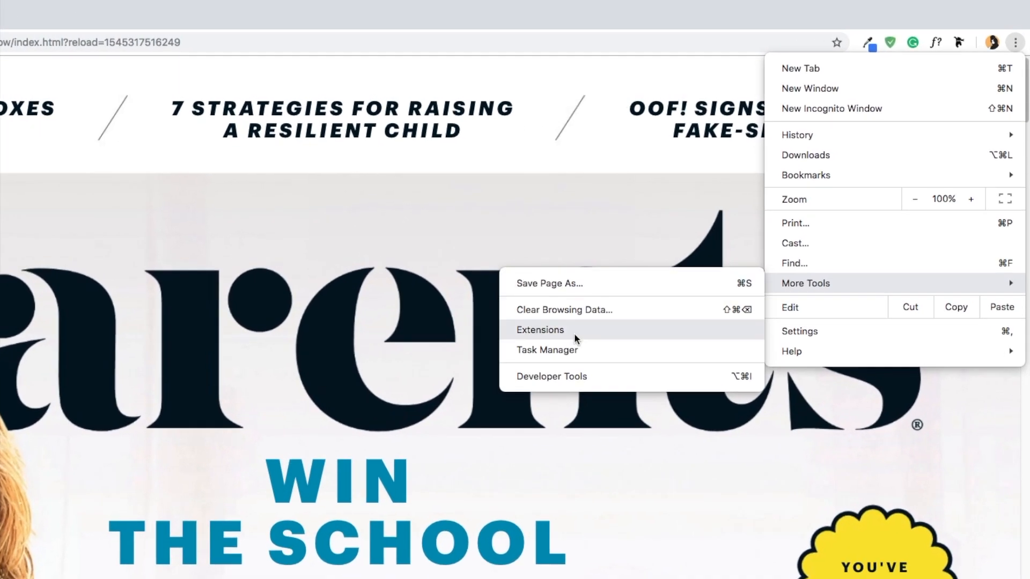
{"action": "left_click", "coordinate": [538, 408]}
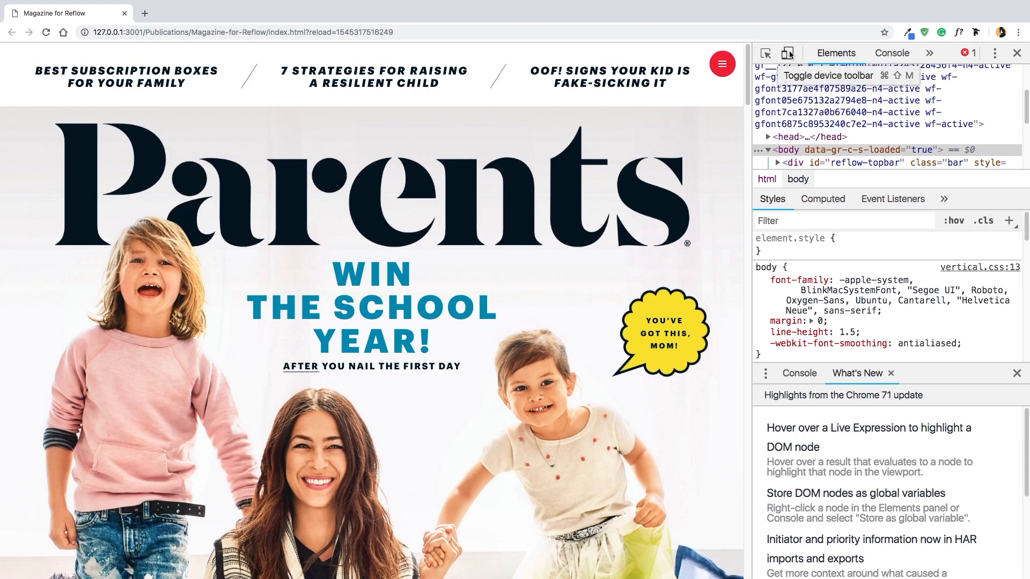
{"action": "left_click", "coordinate": [788, 53]}
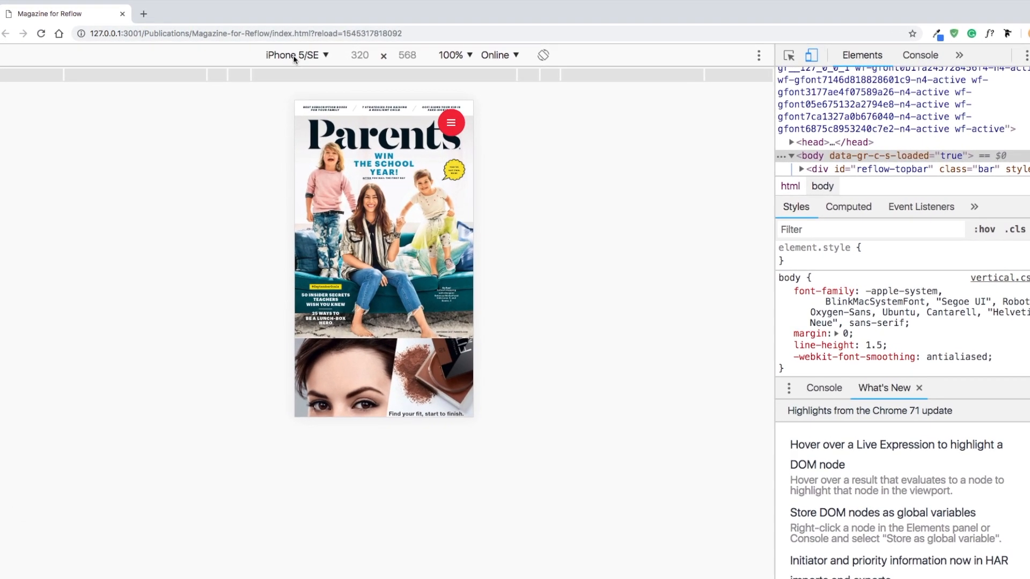
- Set the emulated device to iPhone X and examine the publication's mobile layout
{"action": "left_click", "coordinate": [322, 54]}
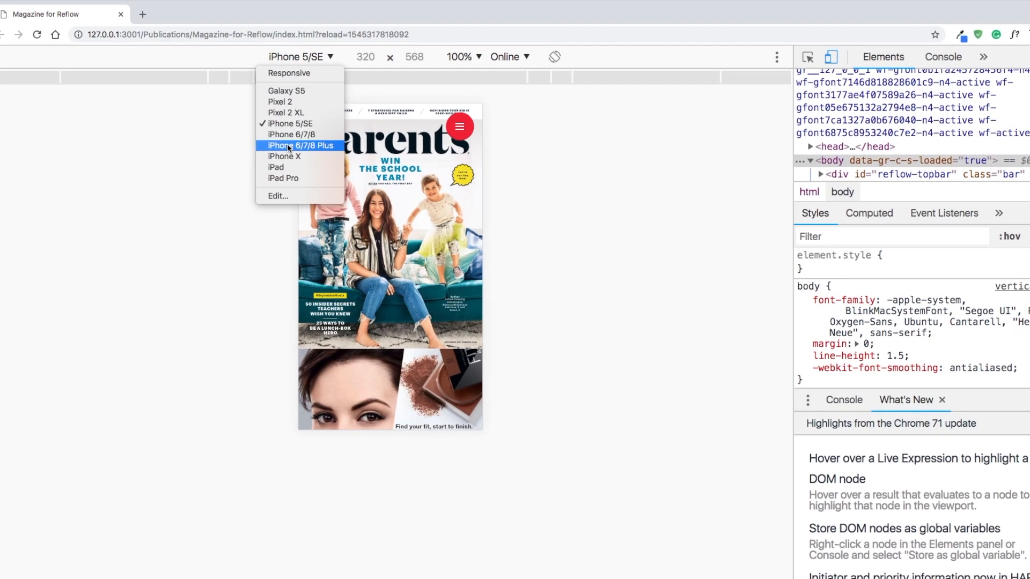
{"action": "left_click", "coordinate": [282, 154]}
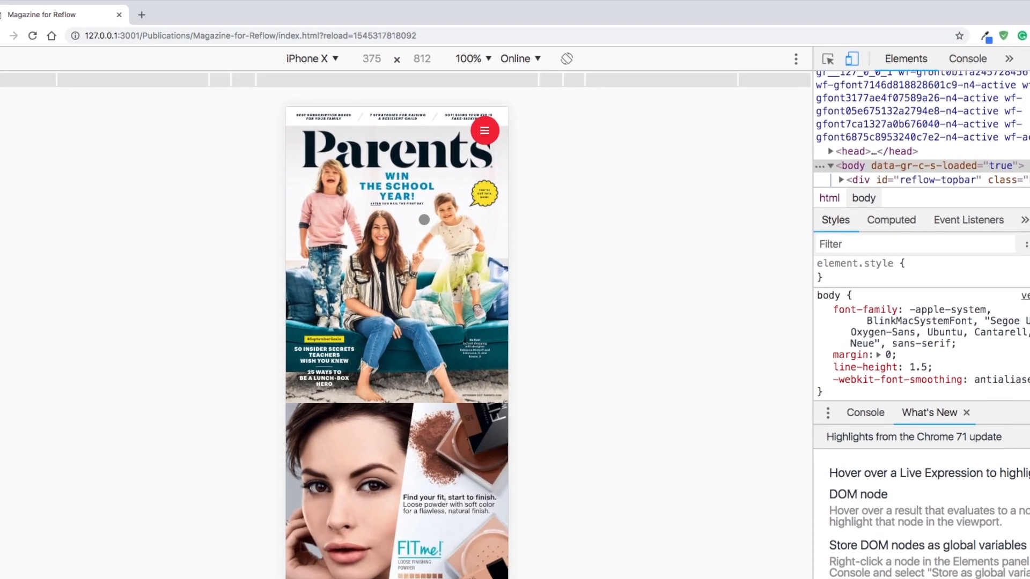
{"action": "scroll", "coordinate": [444, 364], "scroll_direction": "down", "scroll_amount": 1}
{"action": "scroll", "coordinate": [452, 374], "scroll_direction": "down", "scroll_amount": 10}
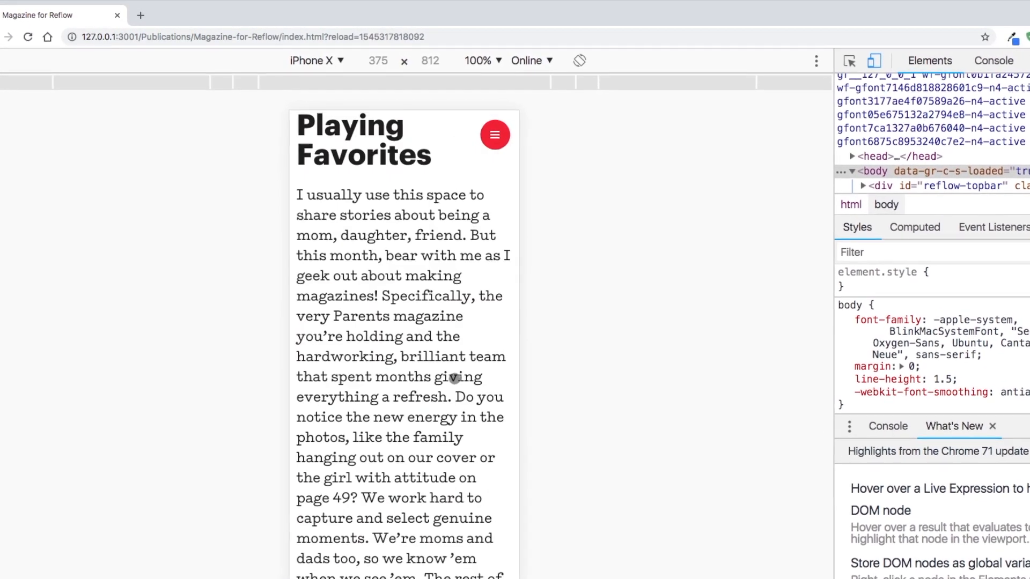
{"action": "scroll", "coordinate": [453, 377], "scroll_direction": "up", "scroll_amount": 10}
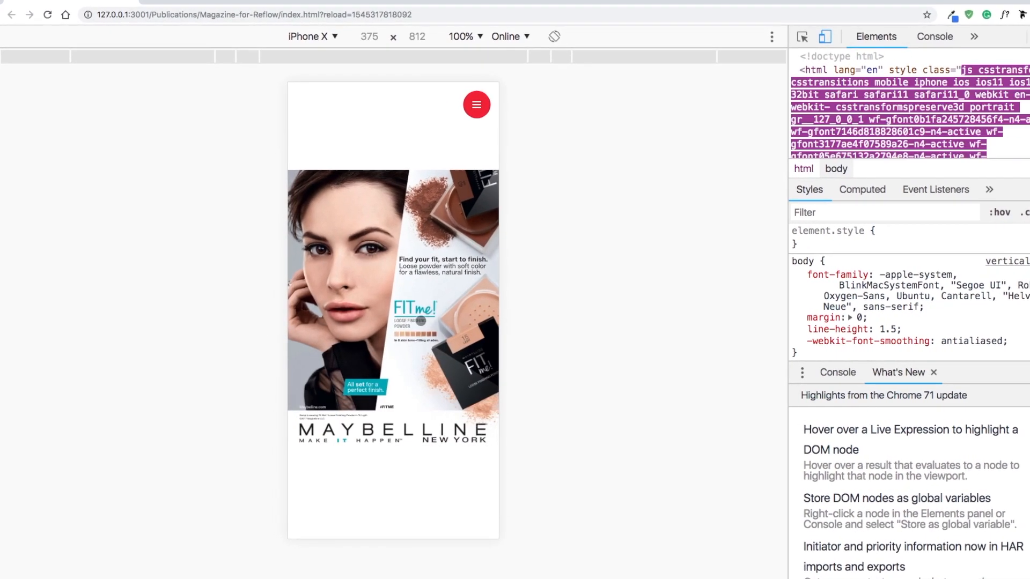
- Page through the publication's mobile layout to the "Let's Get Real" article, then open and close its contents menu
{"action": "left_click_drag", "start_coordinate": [482, 319], "coordinate": [387, 318]}
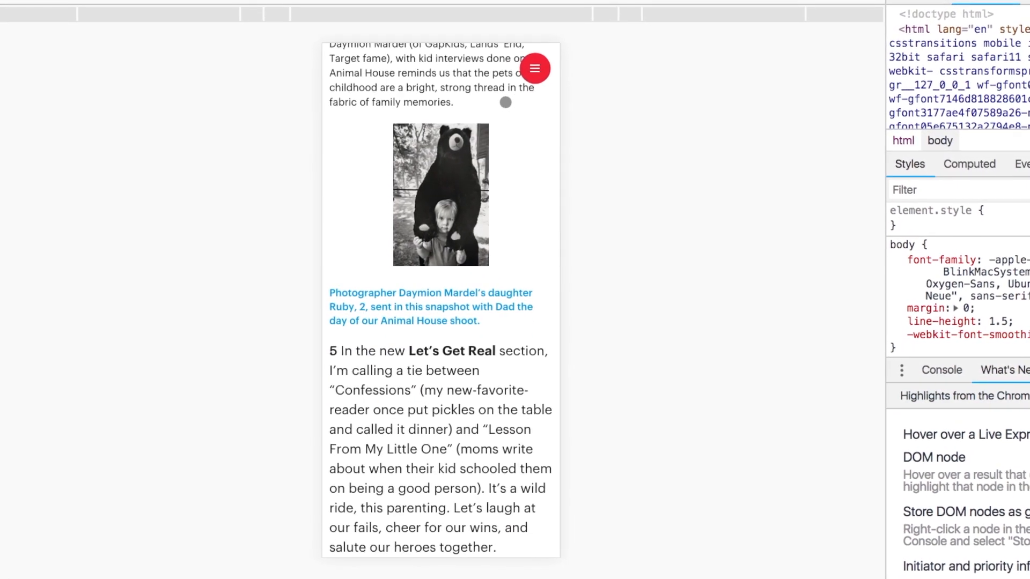
{"action": "left_click_drag", "start_coordinate": [528, 428], "coordinate": [398, 417]}
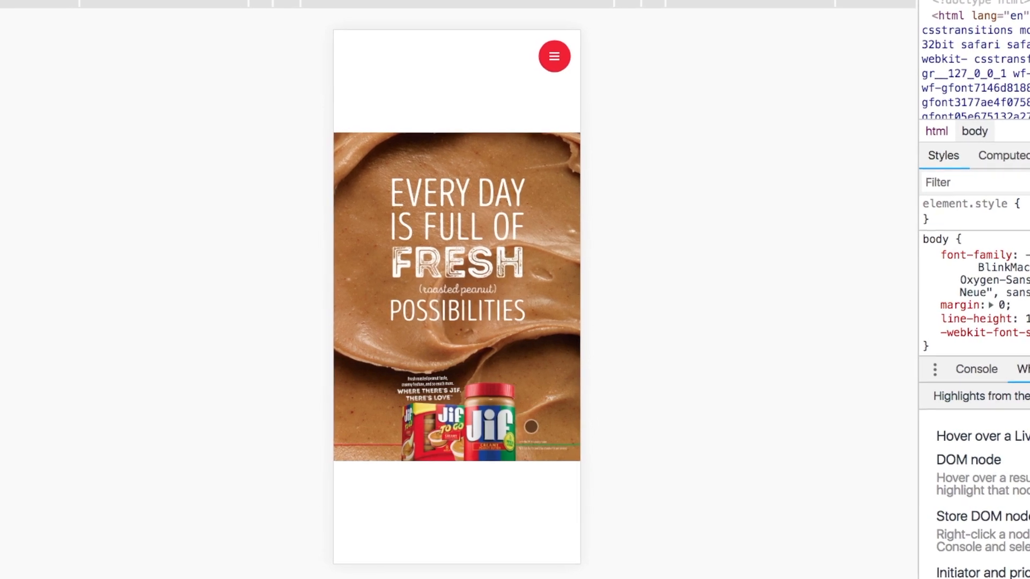
{"action": "left_click_drag", "start_coordinate": [534, 427], "coordinate": [306, 436]}
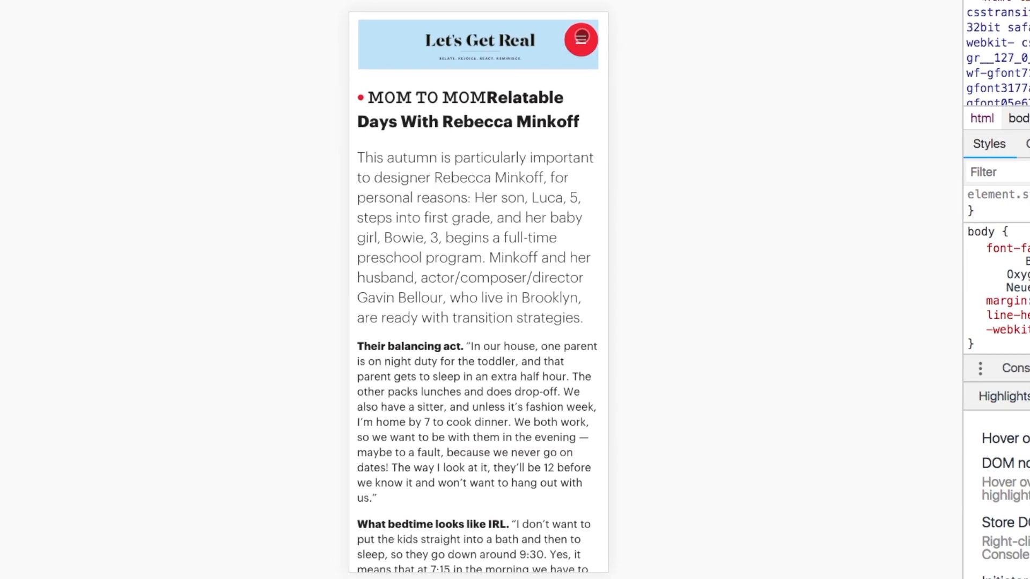
{"action": "left_click", "coordinate": [584, 36]}
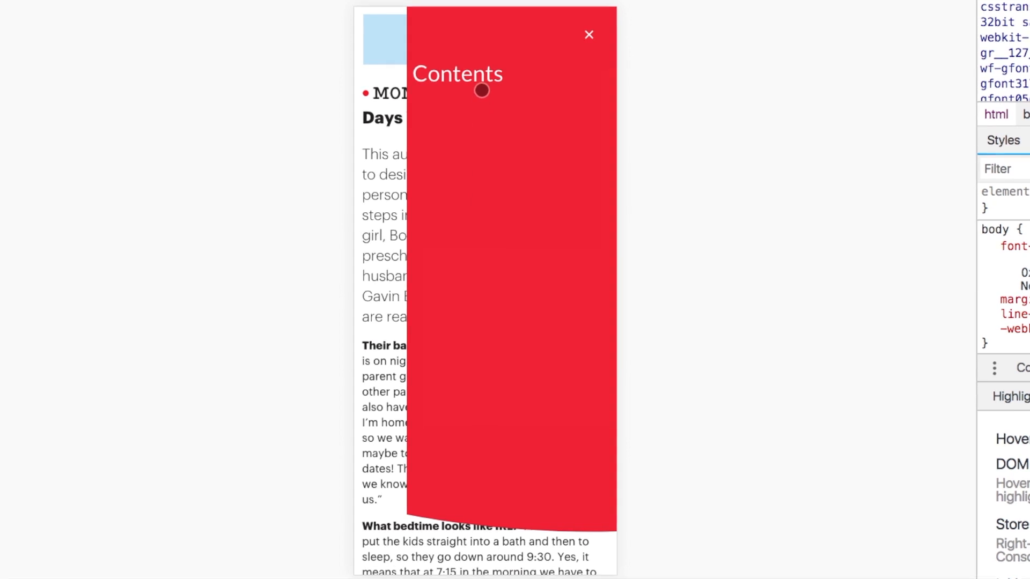
{"action": "left_click", "coordinate": [593, 44]}
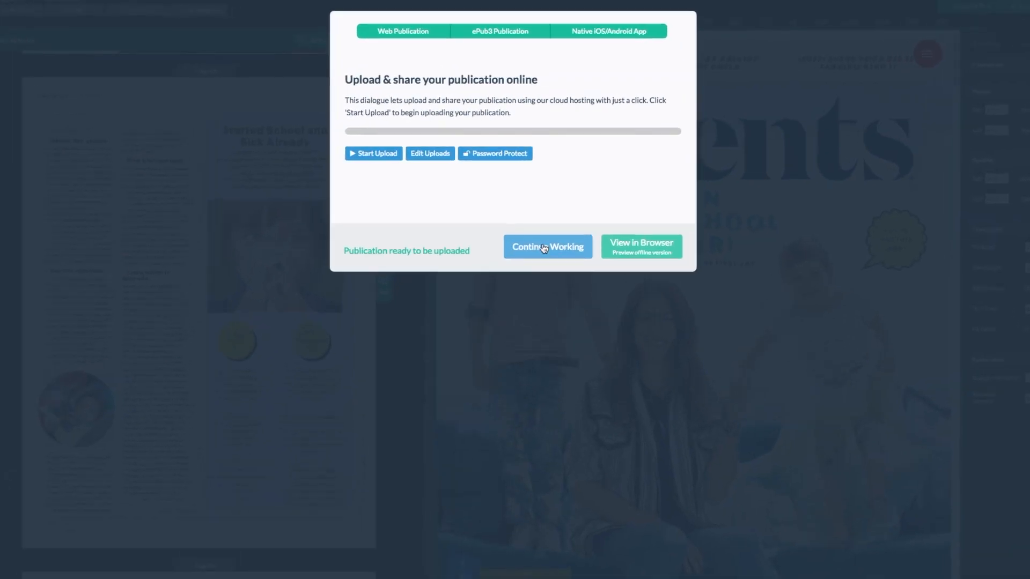
- Return to the FlowPaper editor and add a table of contents entry titled "Cover" that navigates to page 1
{"action": "left_click", "coordinate": [514, 243]}
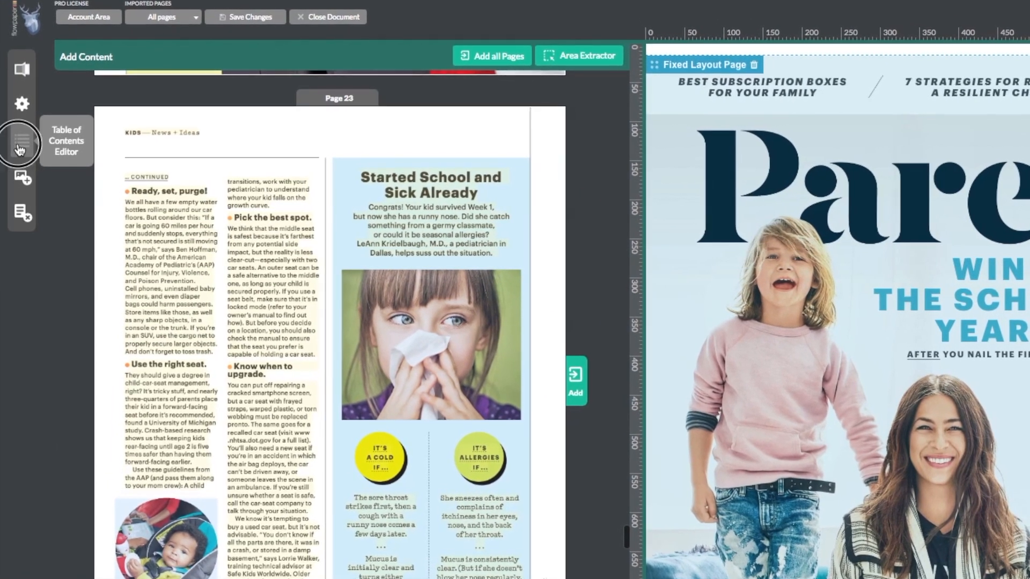
{"action": "left_click", "coordinate": [20, 149]}
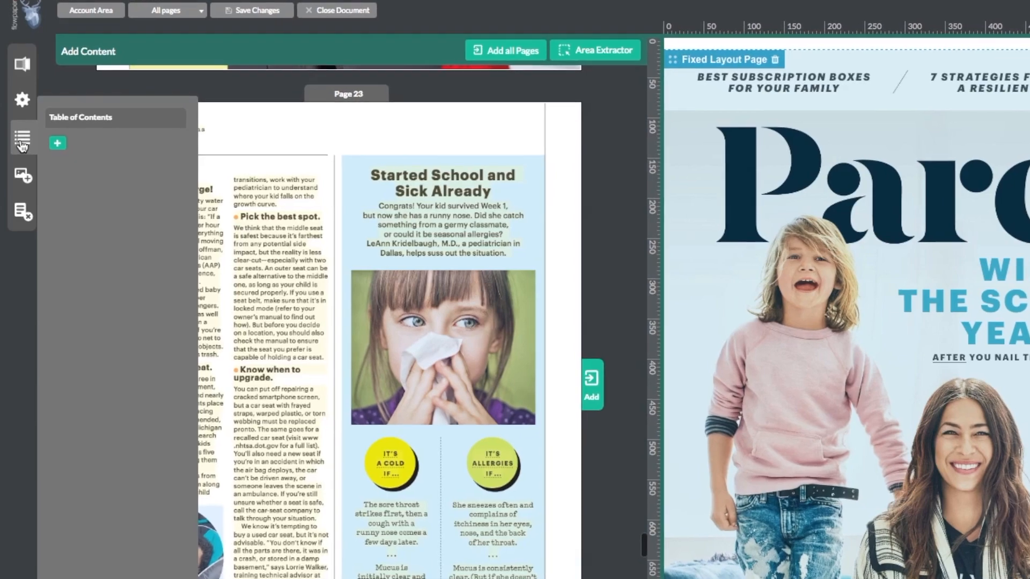
{"action": "left_click", "coordinate": [59, 143]}
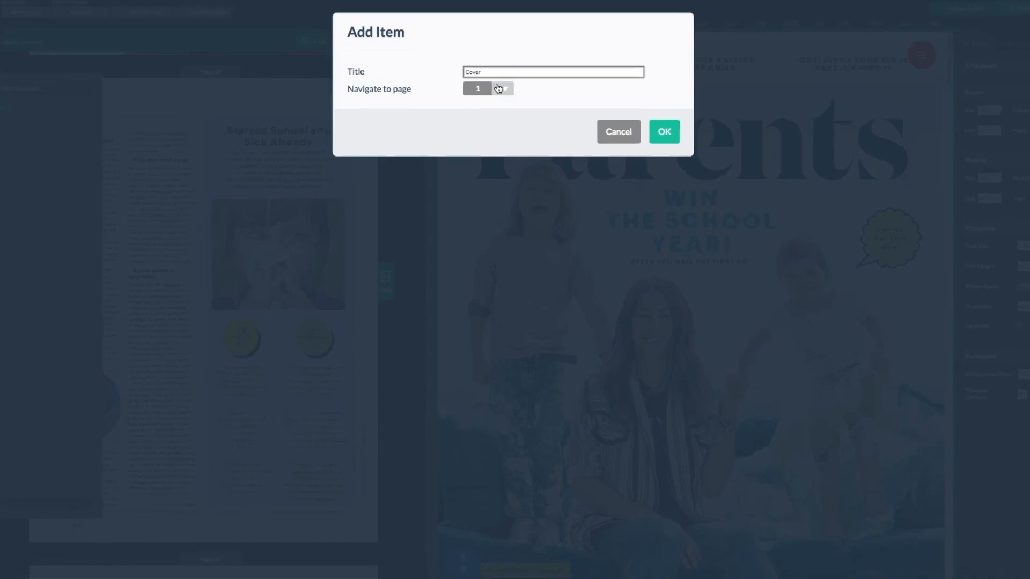
{"action": "left_click", "coordinate": [674, 135]}
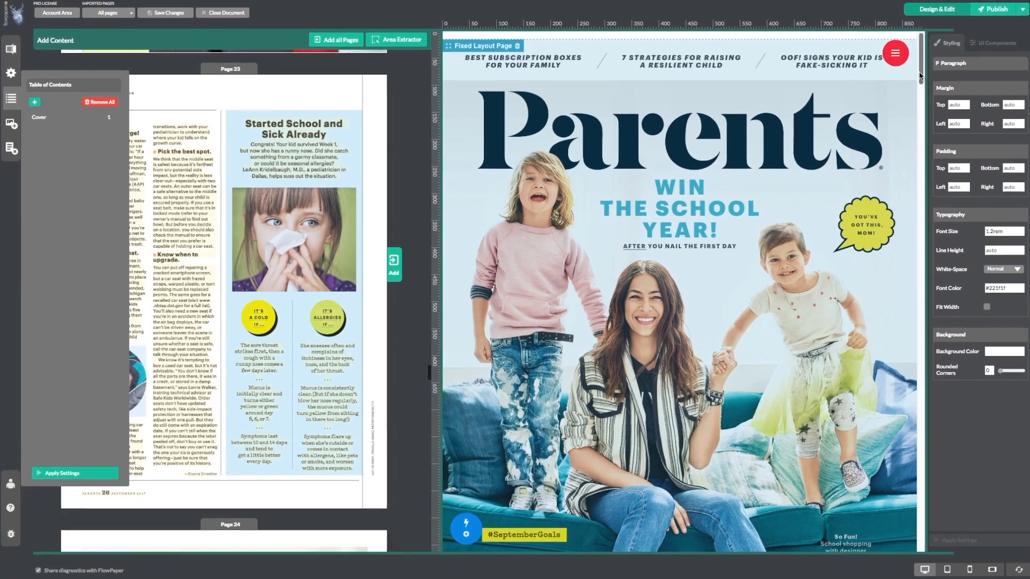
- Find the editor's note page and add a table of contents entry "Yes, I'm Playing Favorites" that navigates to page 10
{"action": "left_click_drag", "start_coordinate": [917, 74], "coordinate": [935, 200]}
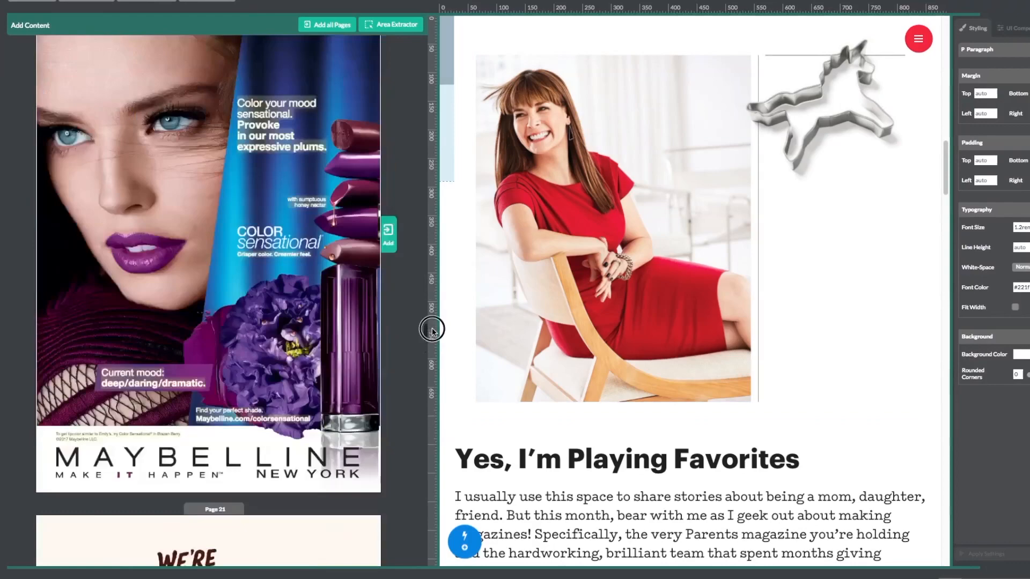
{"action": "left_click_drag", "start_coordinate": [431, 330], "coordinate": [437, 172]}
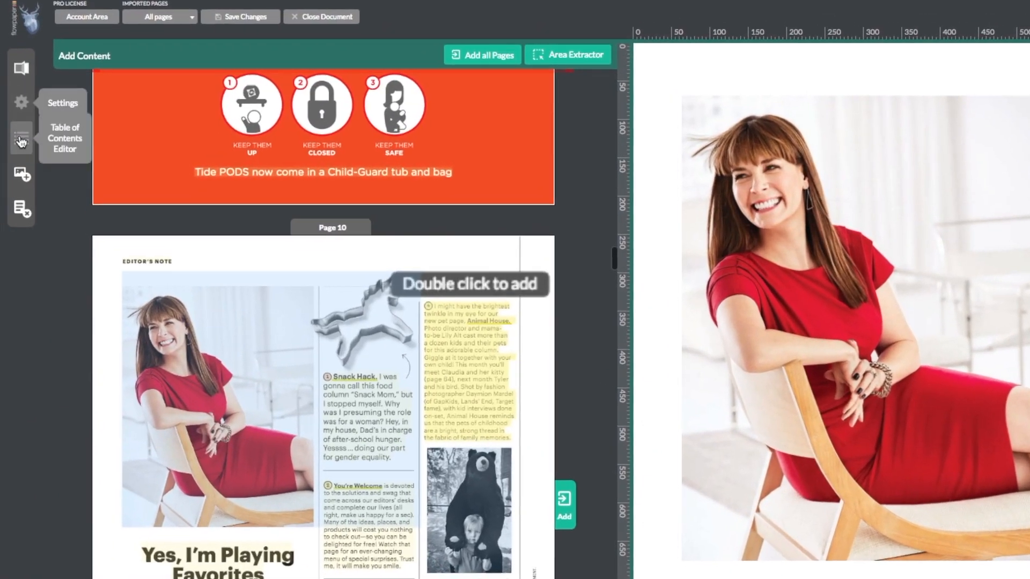
{"action": "left_click", "coordinate": [21, 135]}
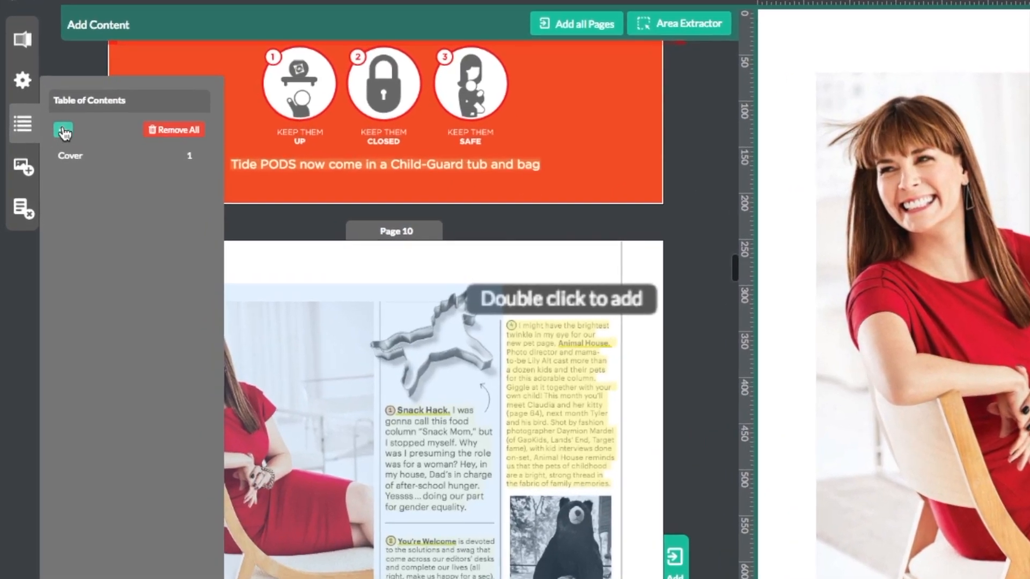
{"action": "left_click", "coordinate": [57, 140]}
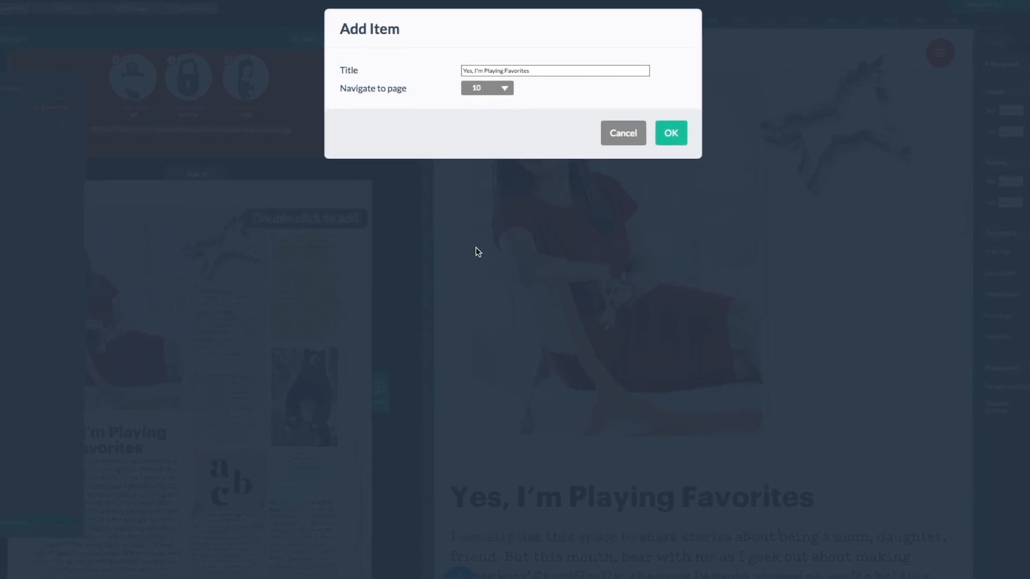
{"action": "left_click", "coordinate": [677, 135]}
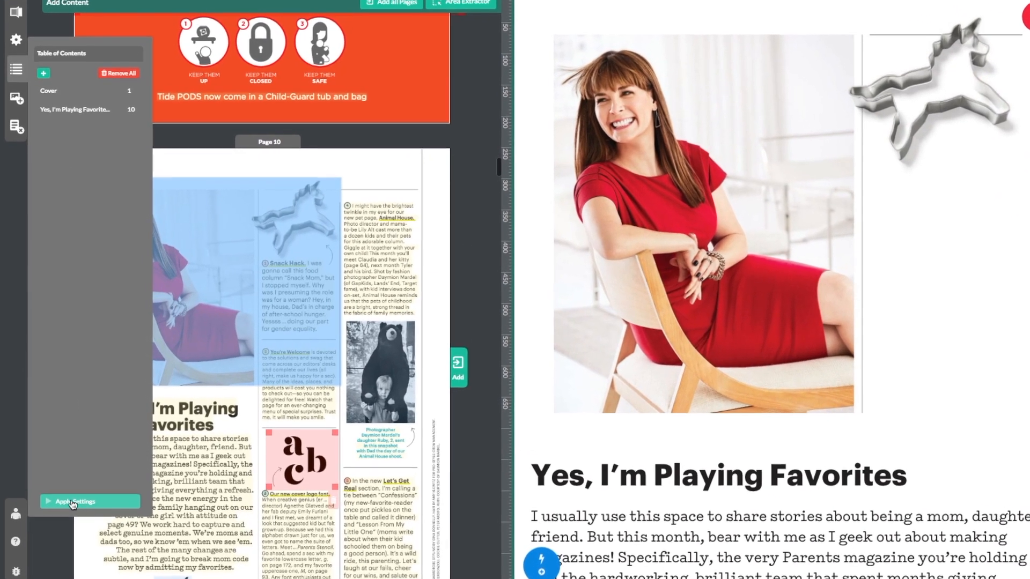
- Apply the table of contents settings and check the entries in the publication's contents menu
{"action": "left_click", "coordinate": [78, 498]}
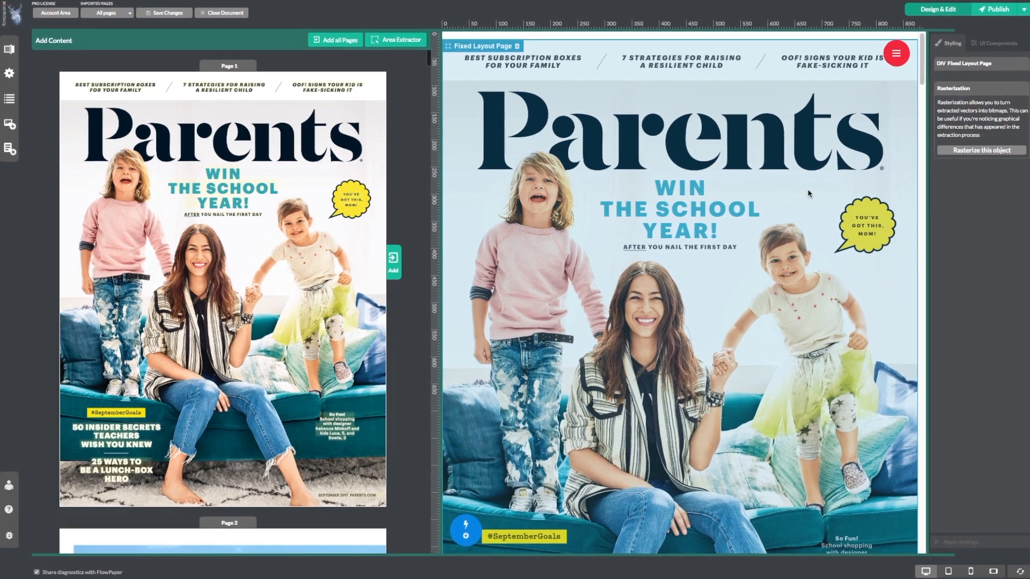
{"action": "left_click", "coordinate": [905, 52]}
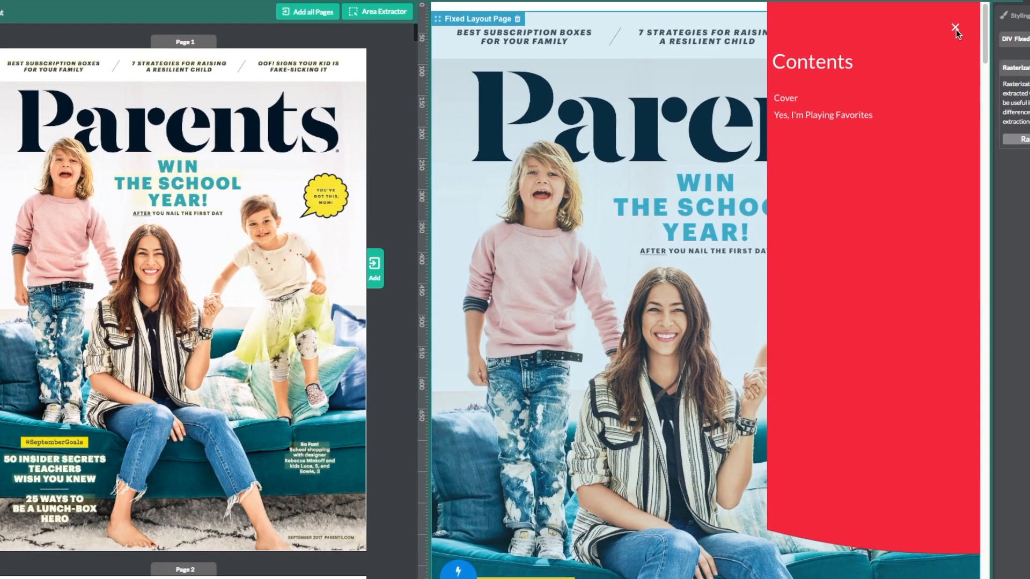
{"action": "left_click", "coordinate": [946, 31]}
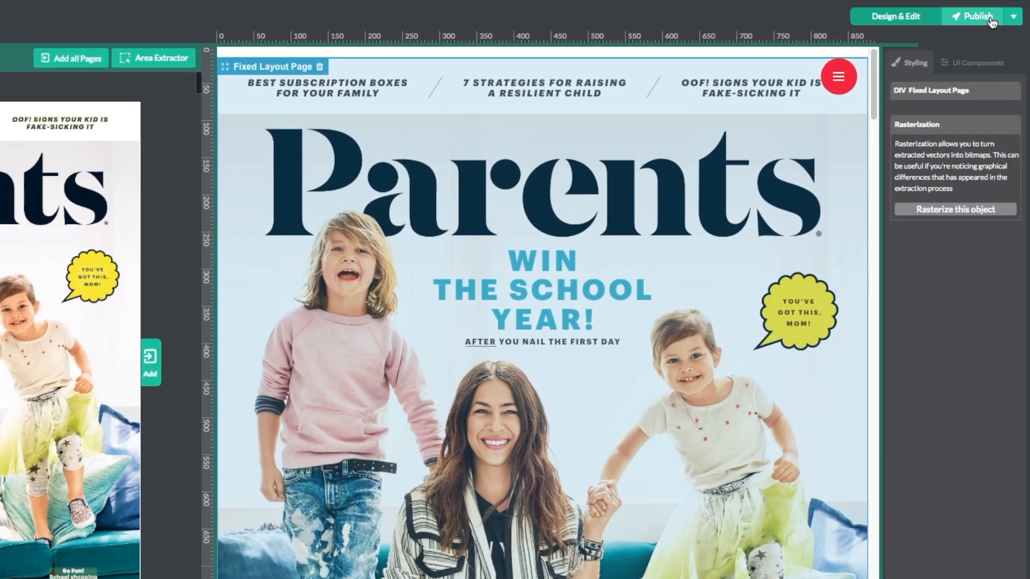
- Publish again with the cloud-hosted destination and open the offline preview in the browser
{"action": "left_click", "coordinate": [977, 17]}
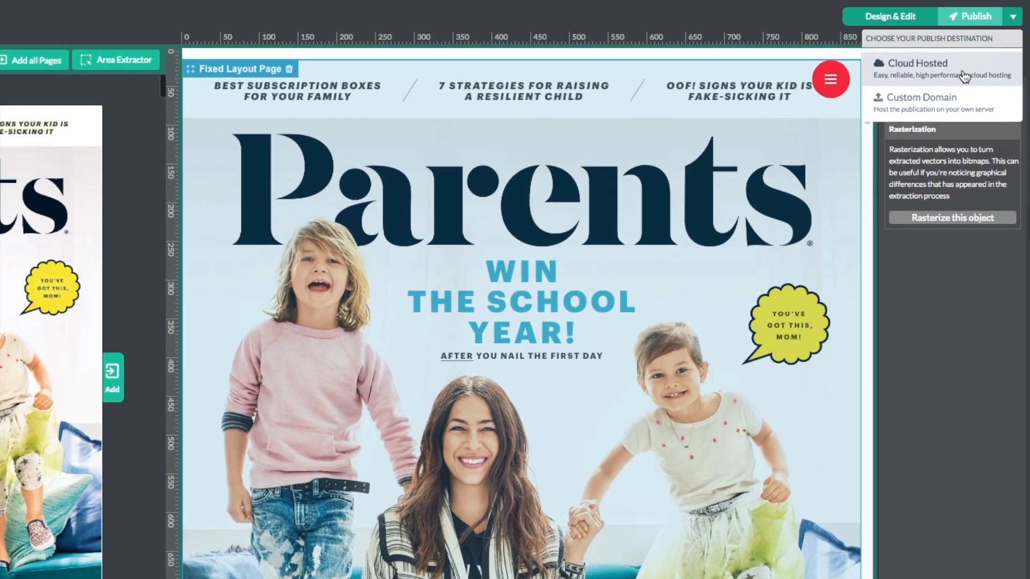
{"action": "left_click", "coordinate": [961, 72]}
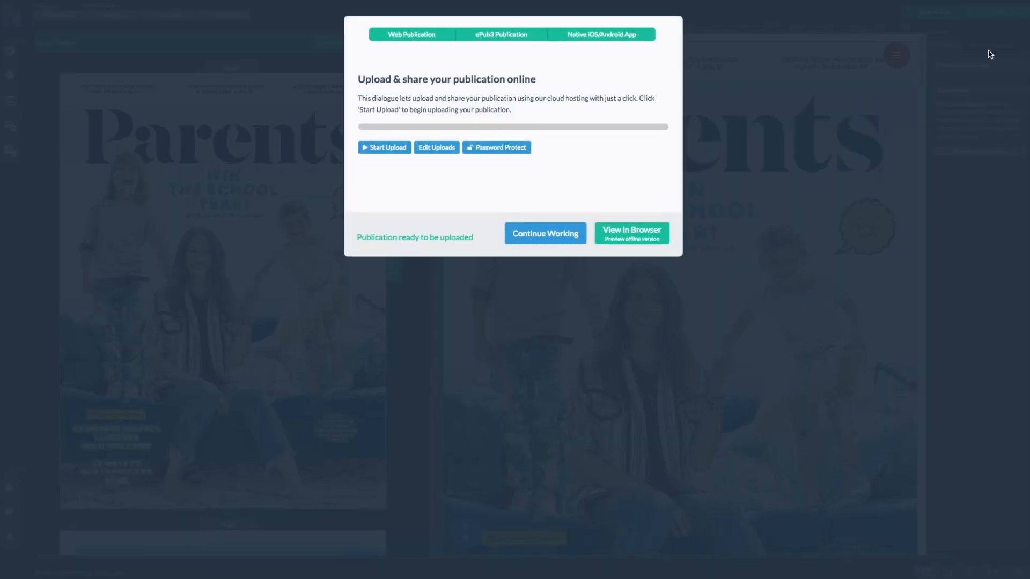
{"action": "left_click", "coordinate": [642, 263]}
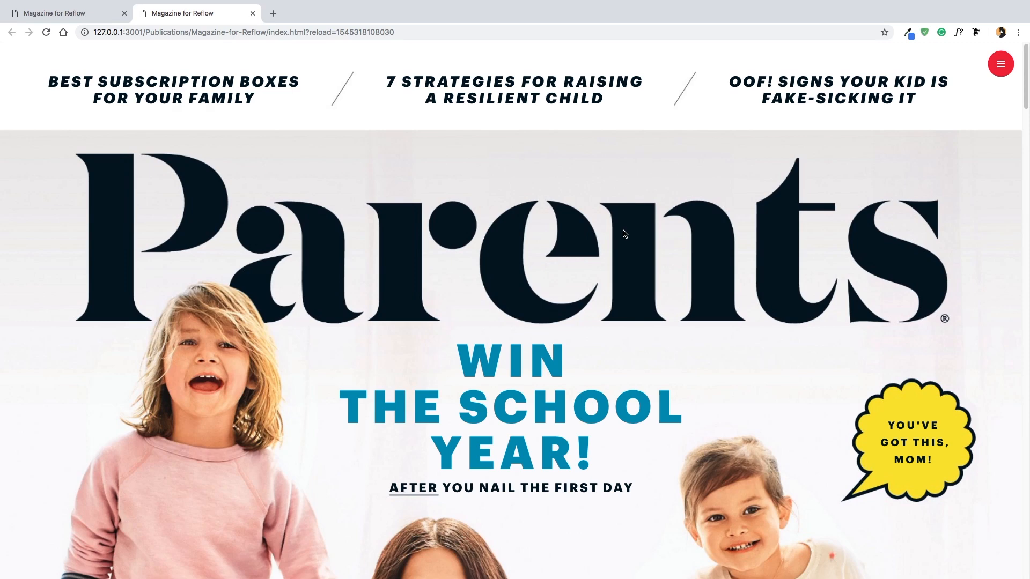
- Open the browser's developer tools to show the new preview in iPhone X emulation
{"action": "left_click", "coordinate": [1017, 32]}
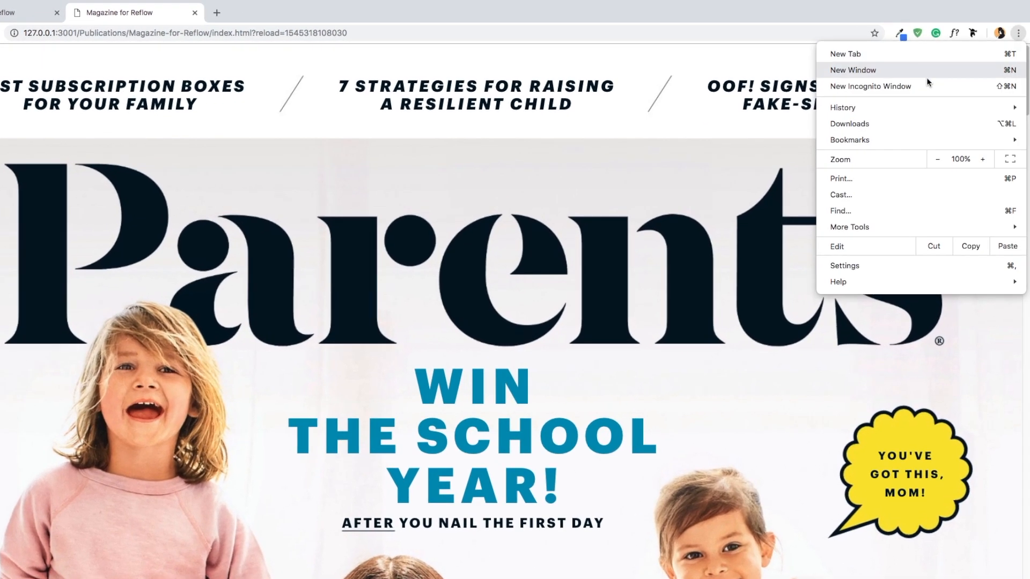
{"action": "mouse_move", "coordinate": [844, 227]}
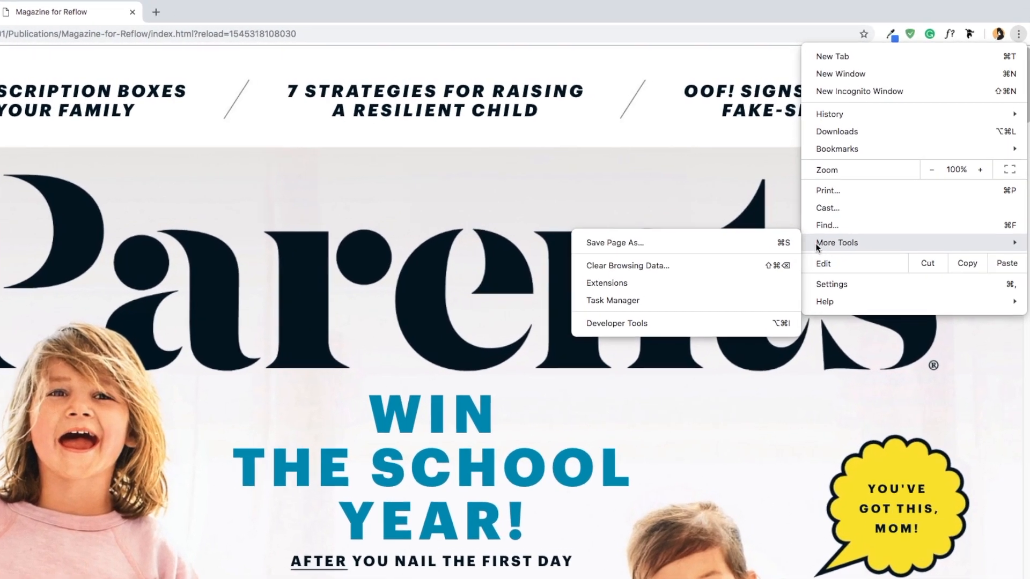
{"action": "left_click", "coordinate": [607, 329]}
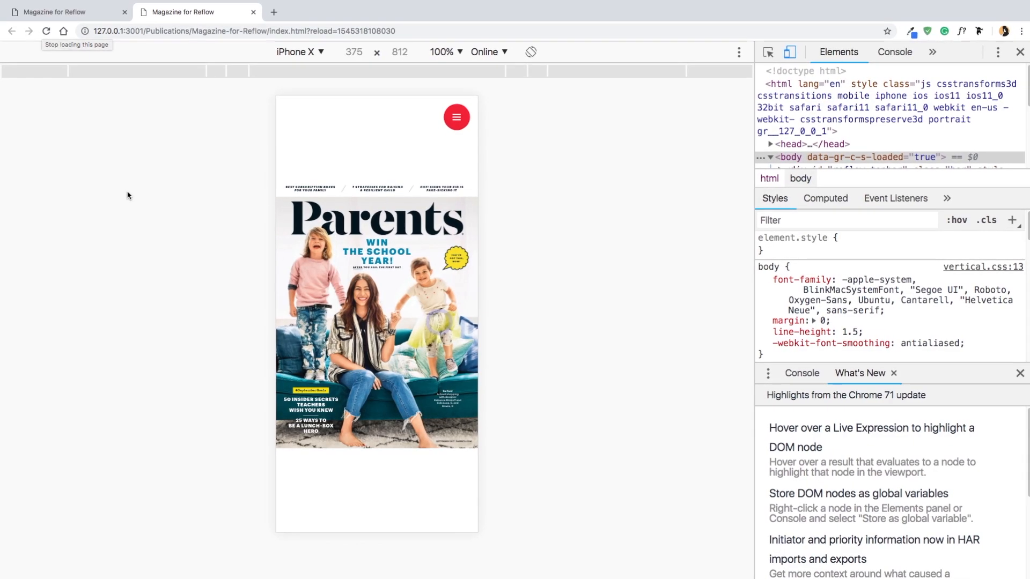
- Test the mobile contents menu by going to "Yes, I'm Playing Favorites" and back to "Cover"
{"action": "left_click", "coordinate": [456, 117]}
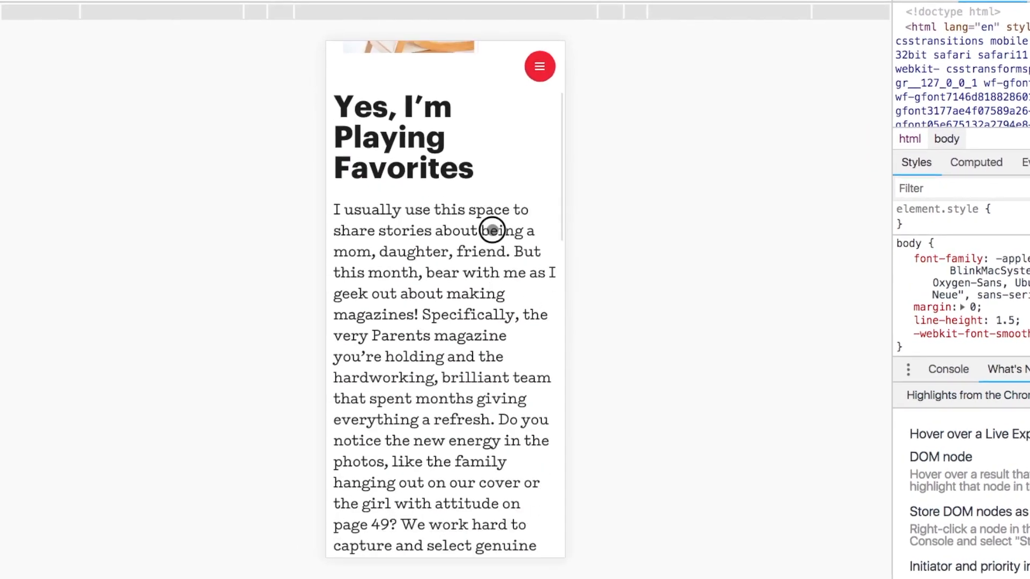
{"action": "left_click", "coordinate": [554, 57]}
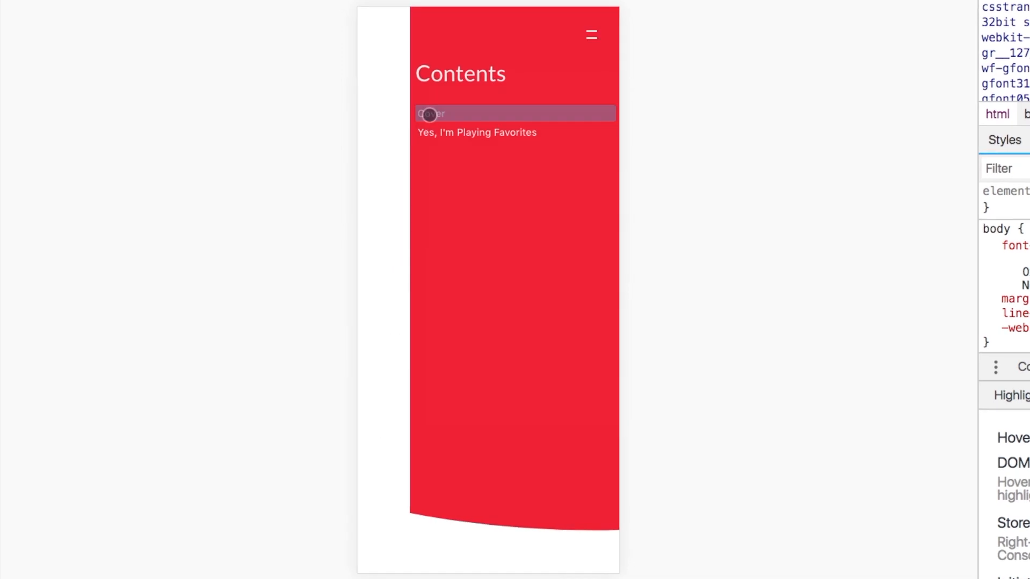
{"action": "left_click", "coordinate": [429, 114]}
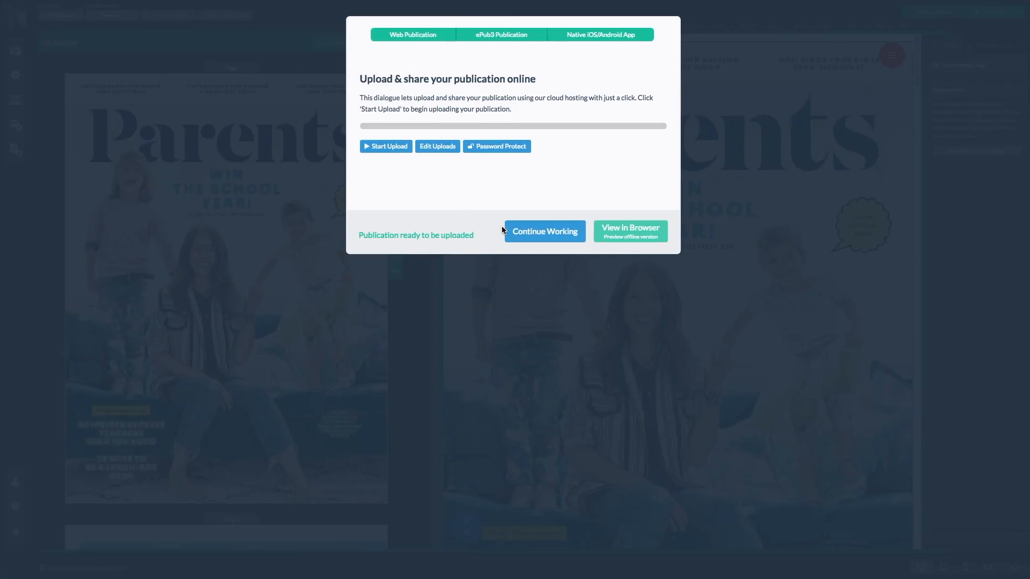
- Return to the FlowPaper editor, leave the publish dialog and go back to the dashboard
{"action": "left_click", "coordinate": [516, 231]}
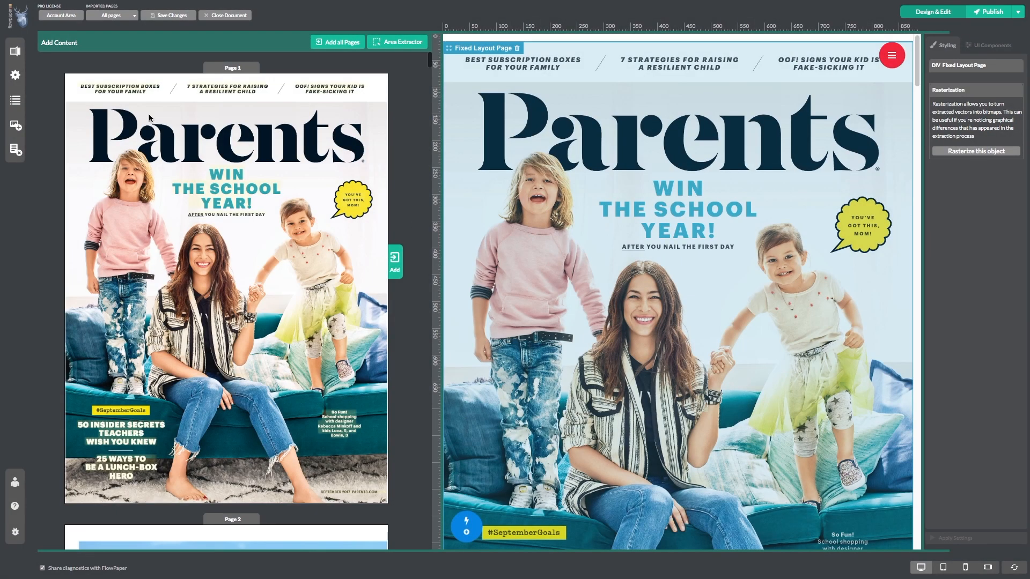
{"action": "left_click", "coordinate": [21, 14]}
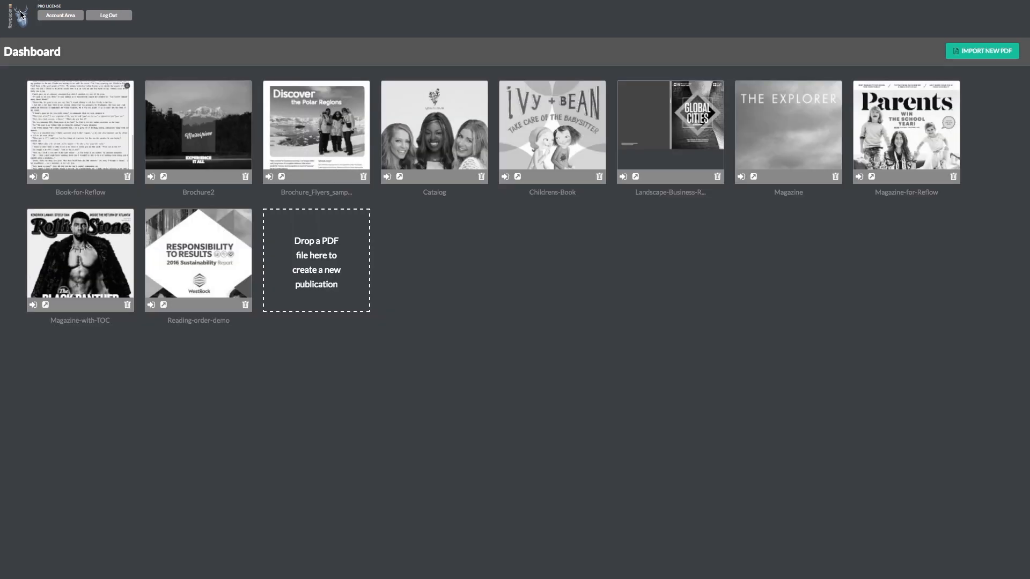